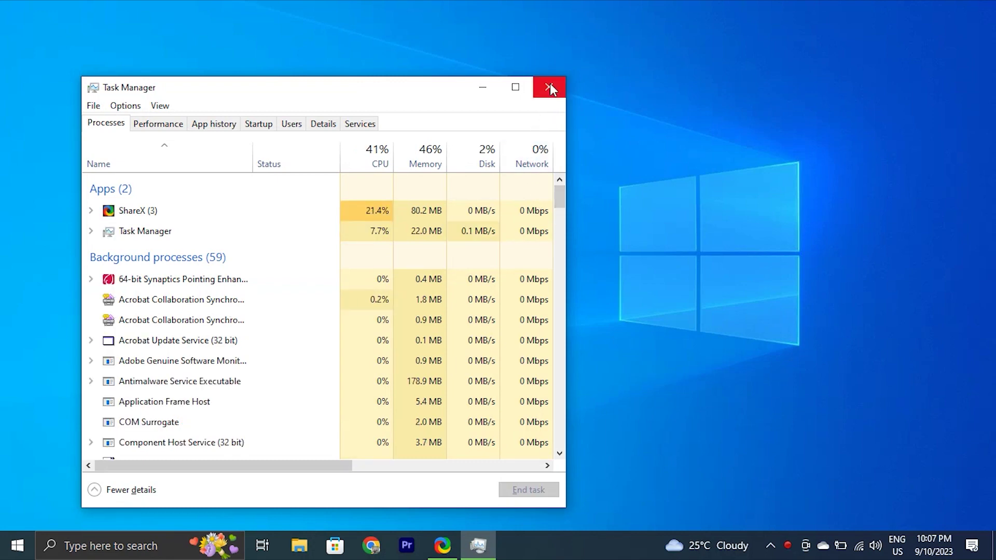
Step: Close Task Manager and go to softbayglobal.com in the browser
click(549, 88)
right_click(525, 542)
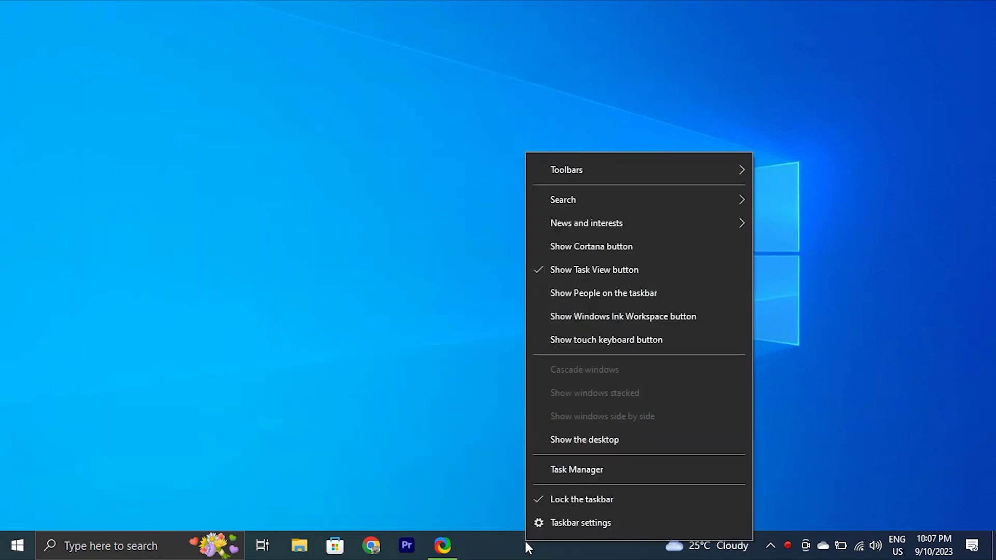
text(softbayglobal)
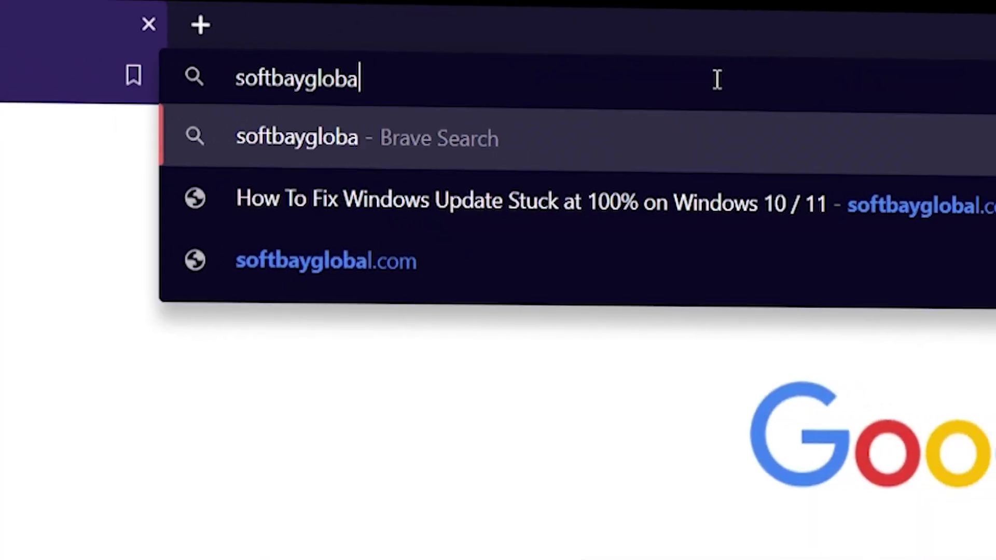
key(Return)
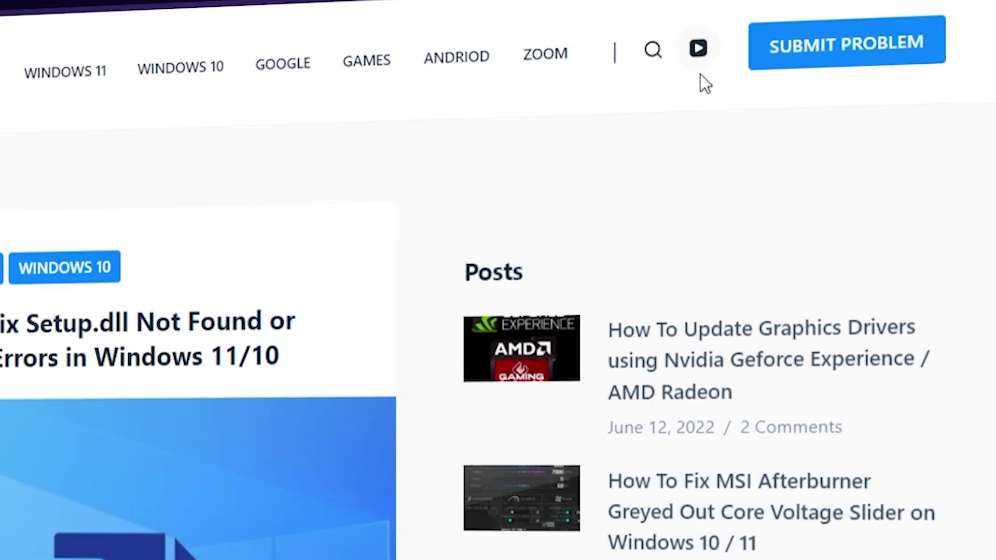
Step: Open the SUBMIT PROBLEM page on the softbayglobal site
click(850, 52)
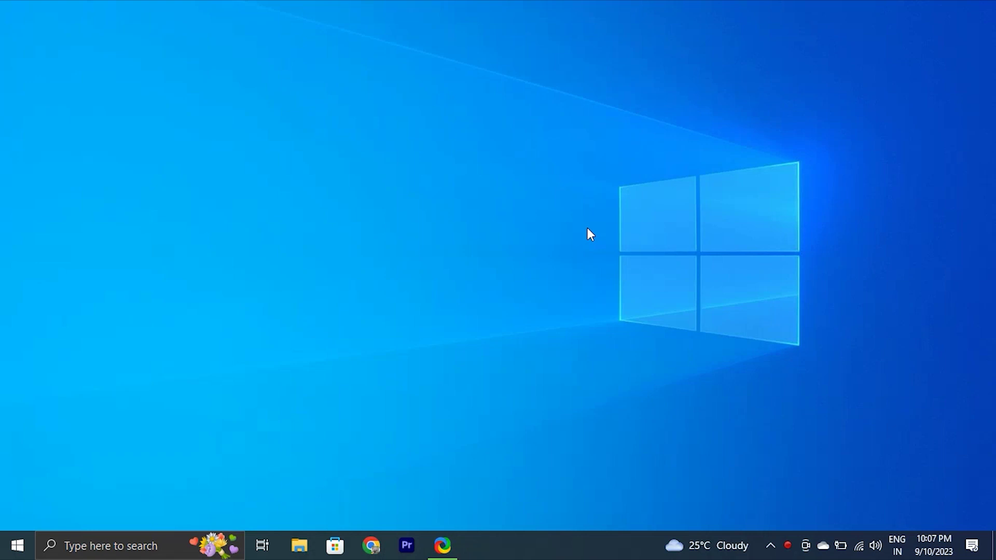
key(ctrl+shift+Escape)
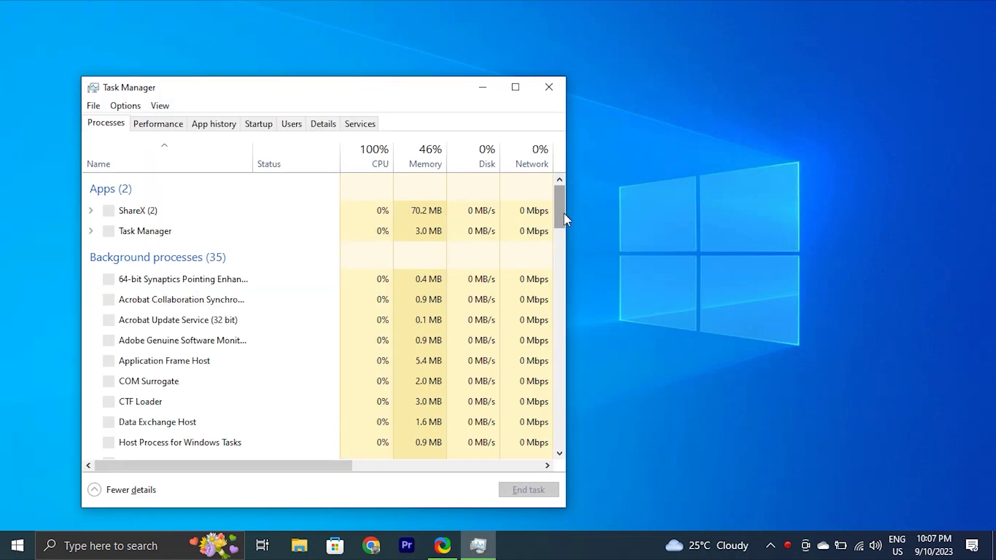
click(548, 87)
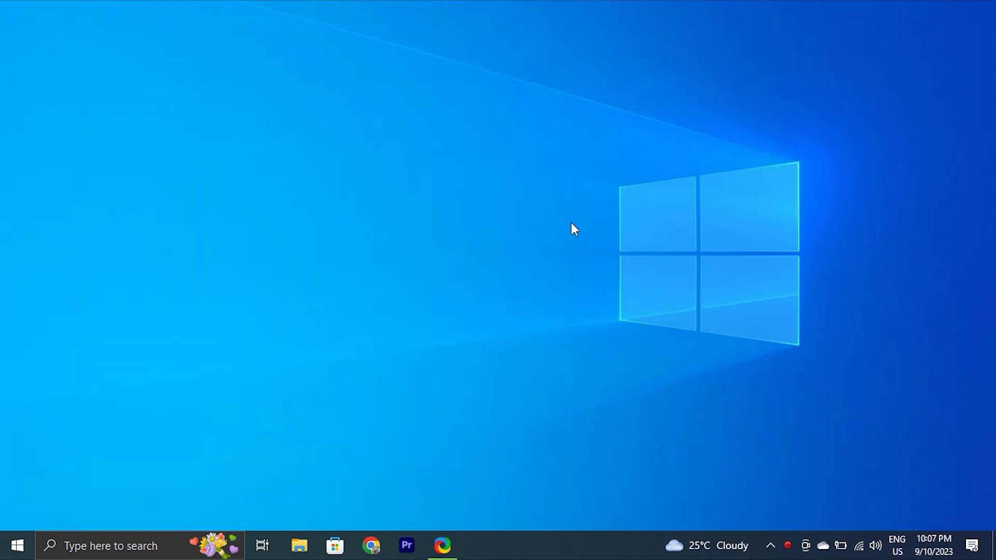
right_click(525, 542)
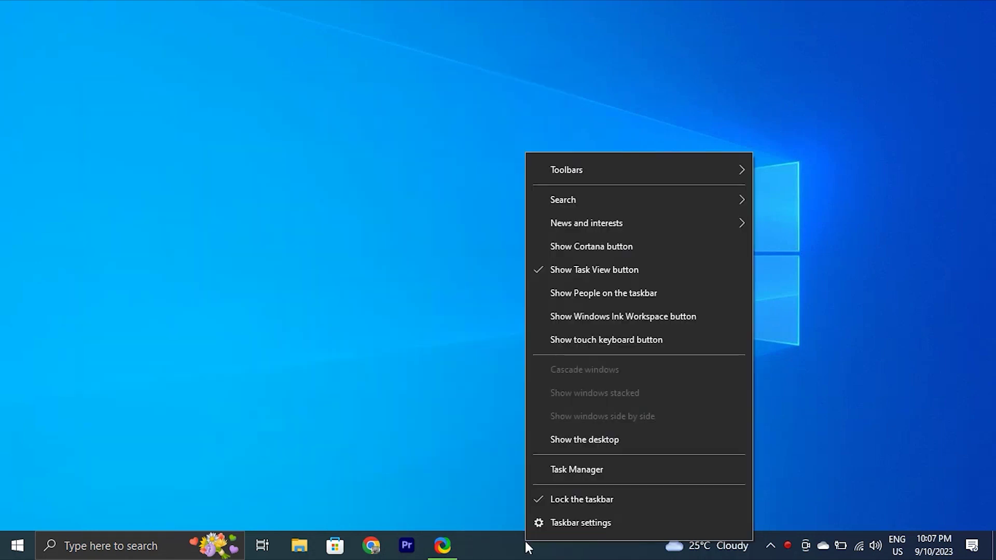
click(550, 469)
click(515, 86)
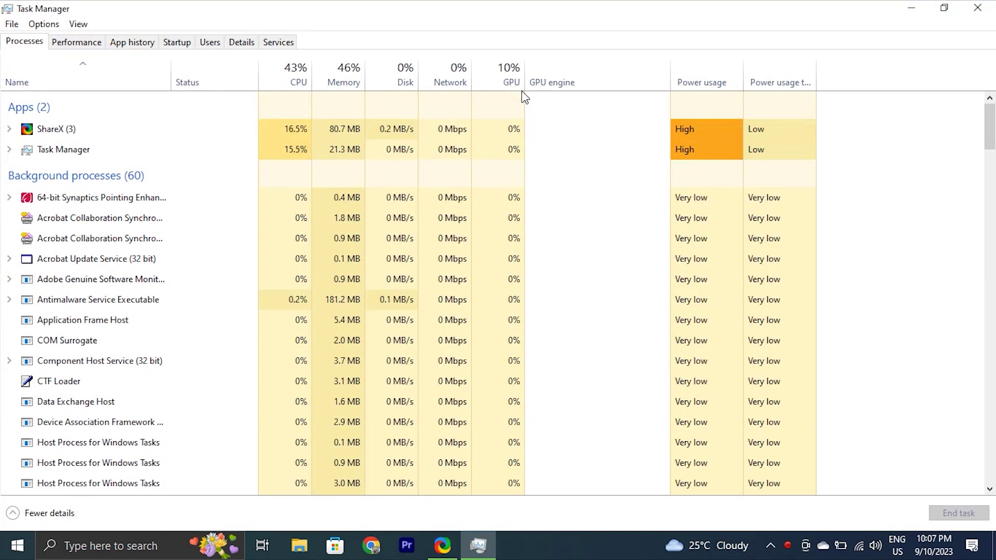
click(177, 43)
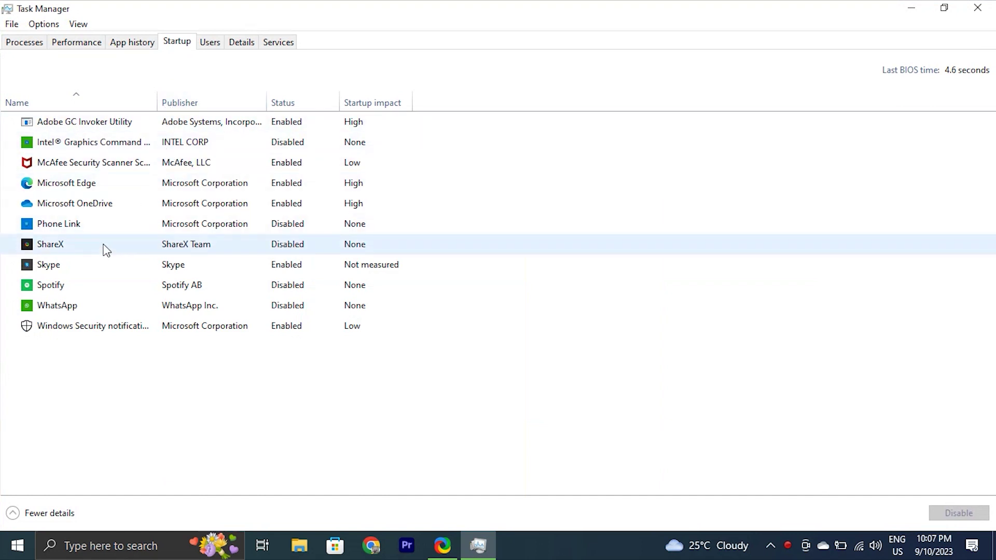
right_click(109, 230)
right_click(108, 210)
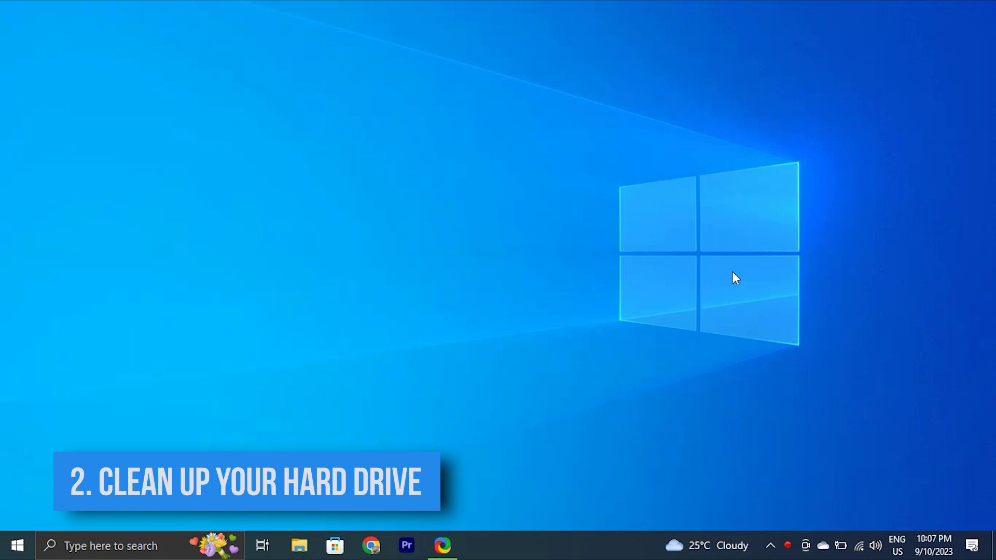
Step: Launch Disk Cleanup by running cleanmgr from the Run dialog
key(alt+shift)
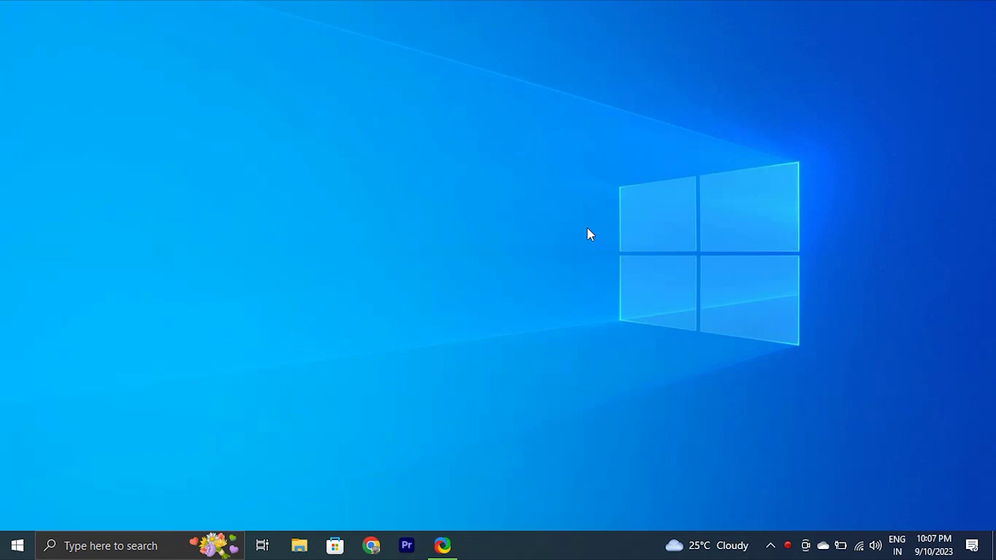
key(alt+shift)
key(super+r)
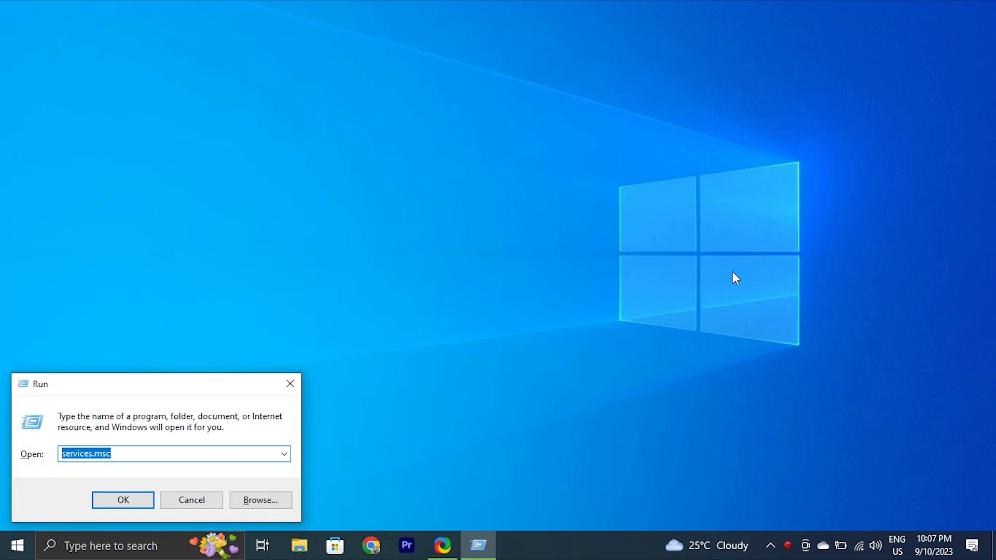
text(clean)
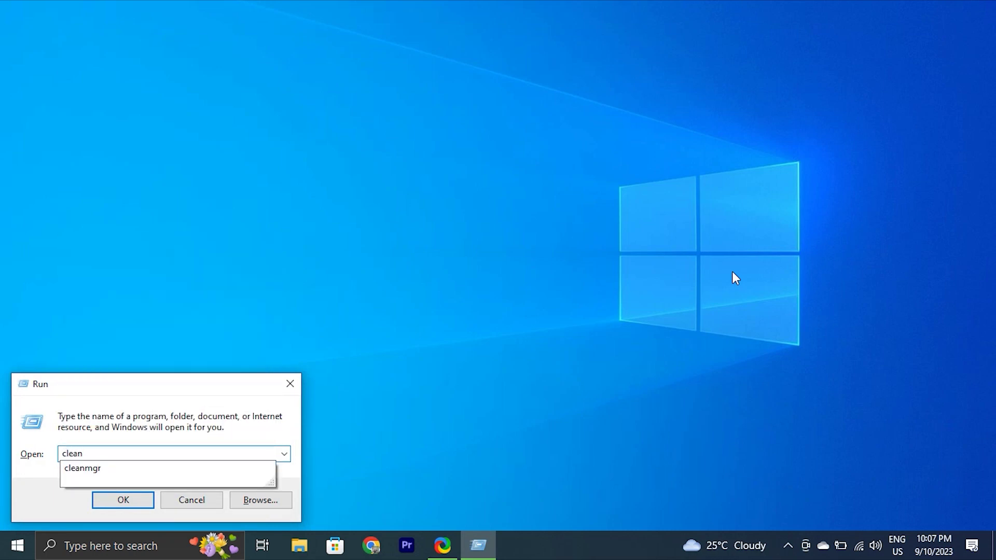
text(mgr)
key(Return)
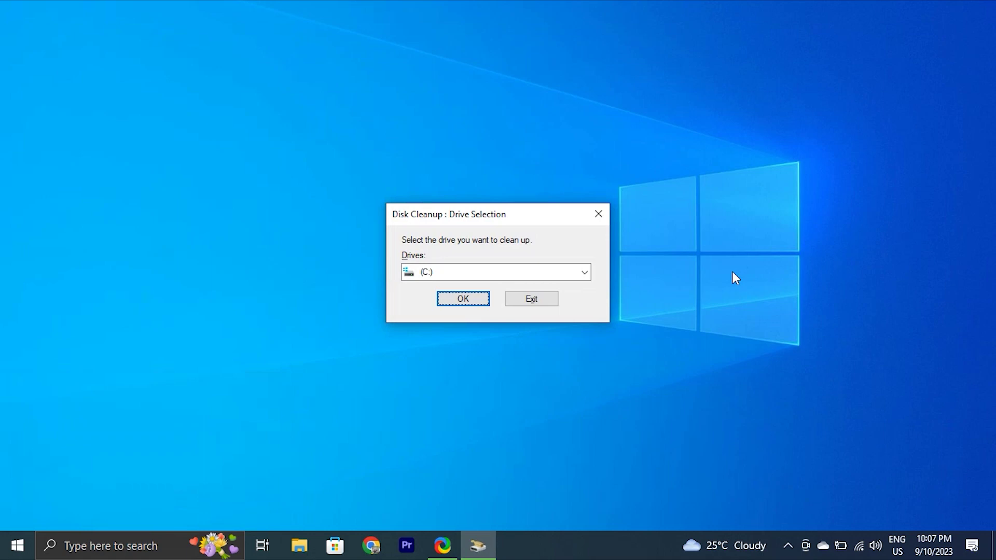
Step: Keep drive (C:) selected and confirm it for Disk Cleanup
click(462, 304)
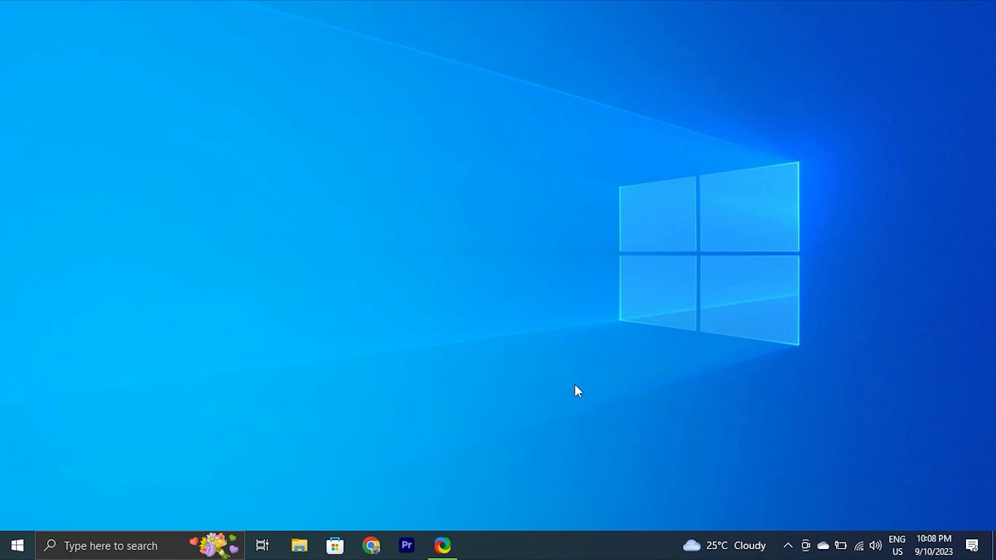
Step: Open Power Options by running powercfg.cpl from the Run dialog
key(super+r)
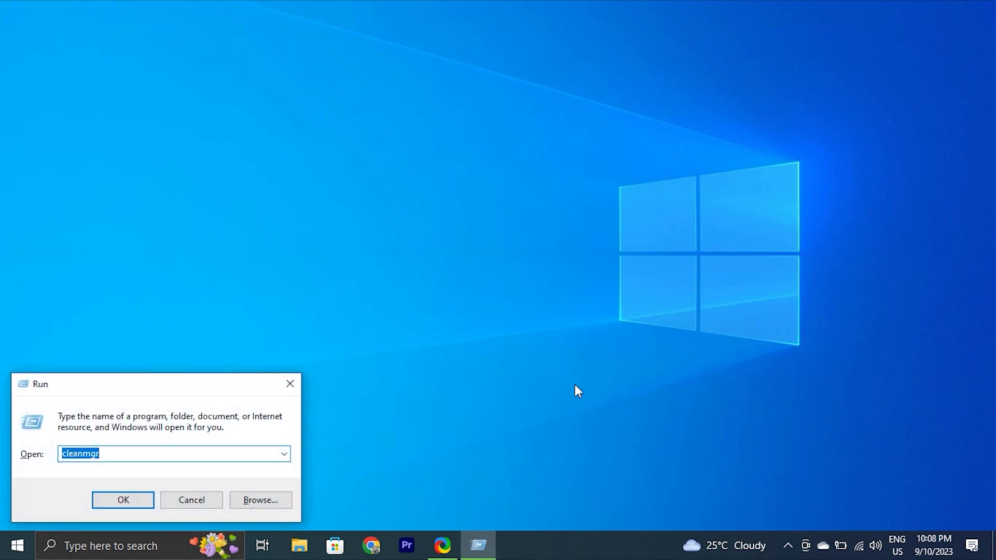
text(powe)
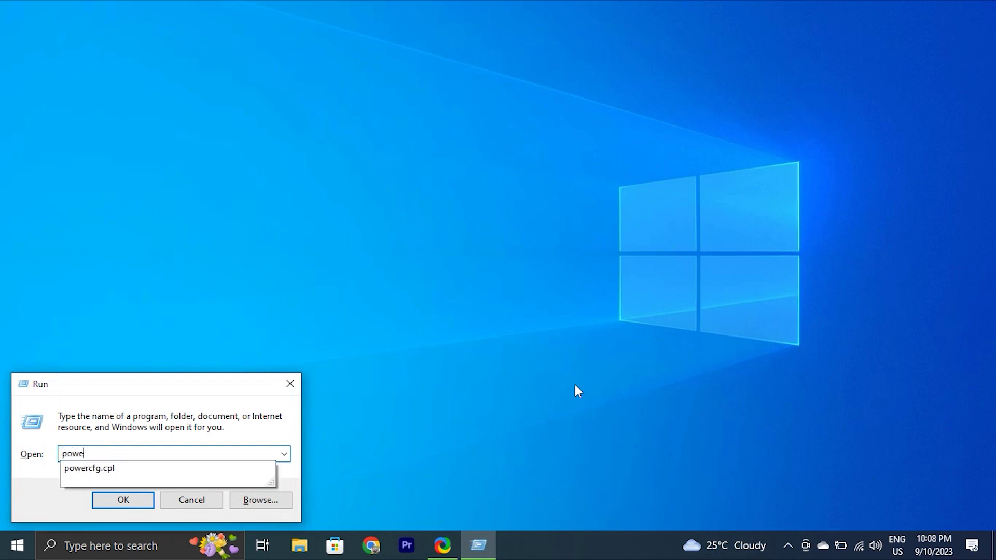
click(162, 468)
click(110, 498)
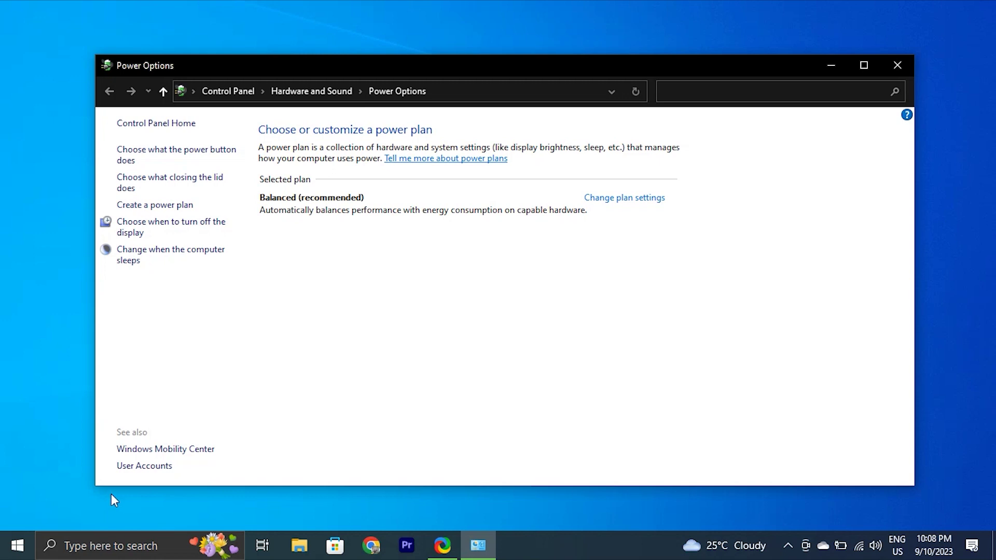
Step: Make sure Turn on fast startup is ticked in the power button settings and save the change
click(193, 156)
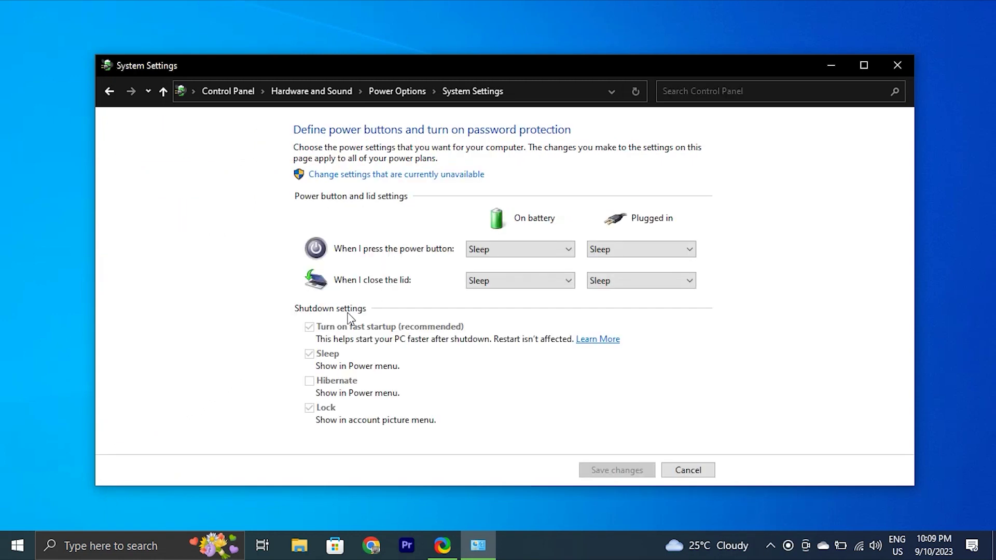
click(374, 177)
click(309, 310)
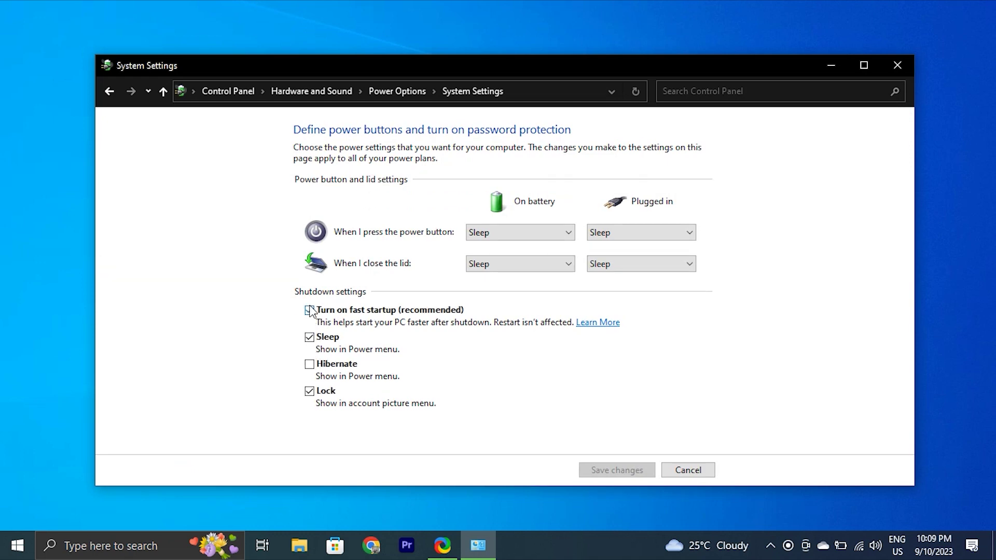
click(309, 310)
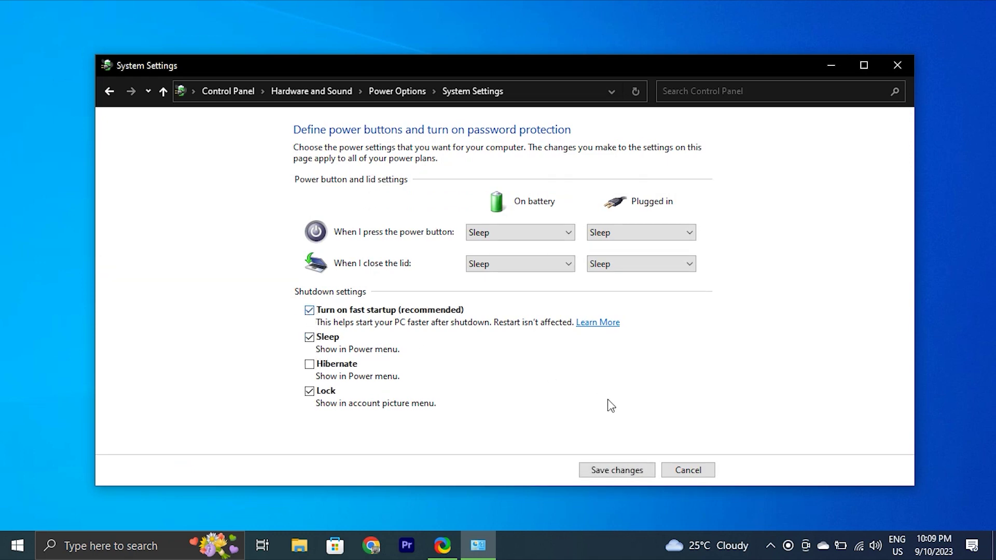
click(617, 470)
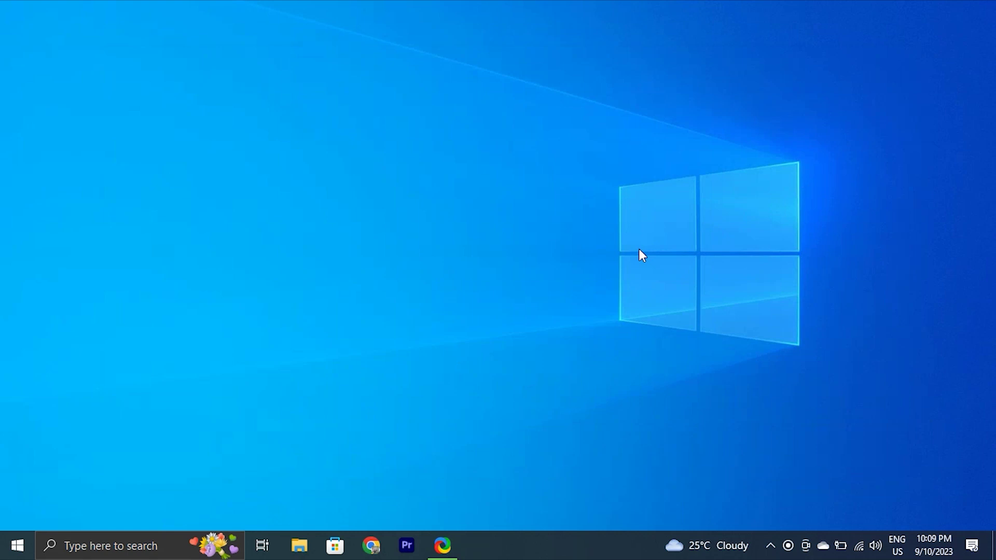
Step: Open the Services console by running services.msc
key(super+r)
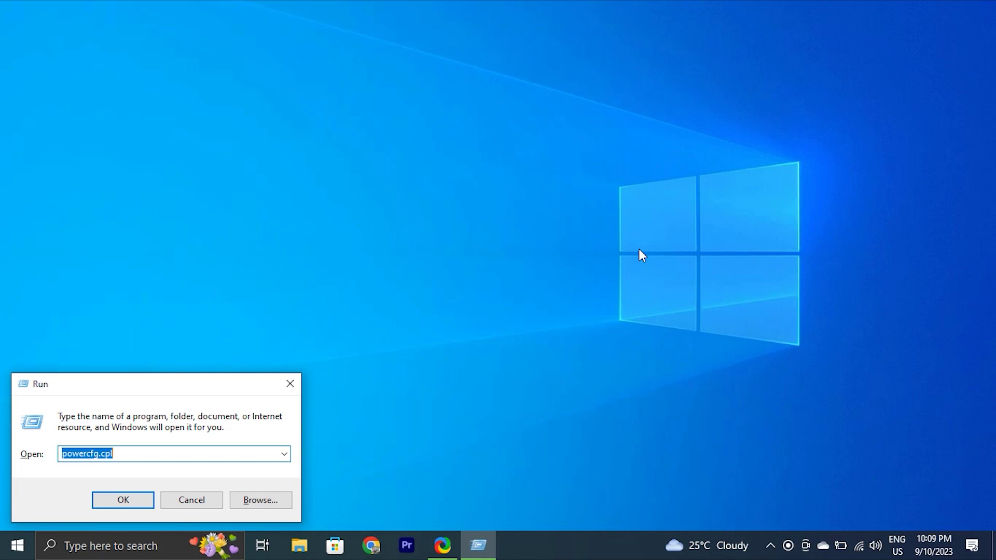
text(ser)
click(110, 469)
click(123, 498)
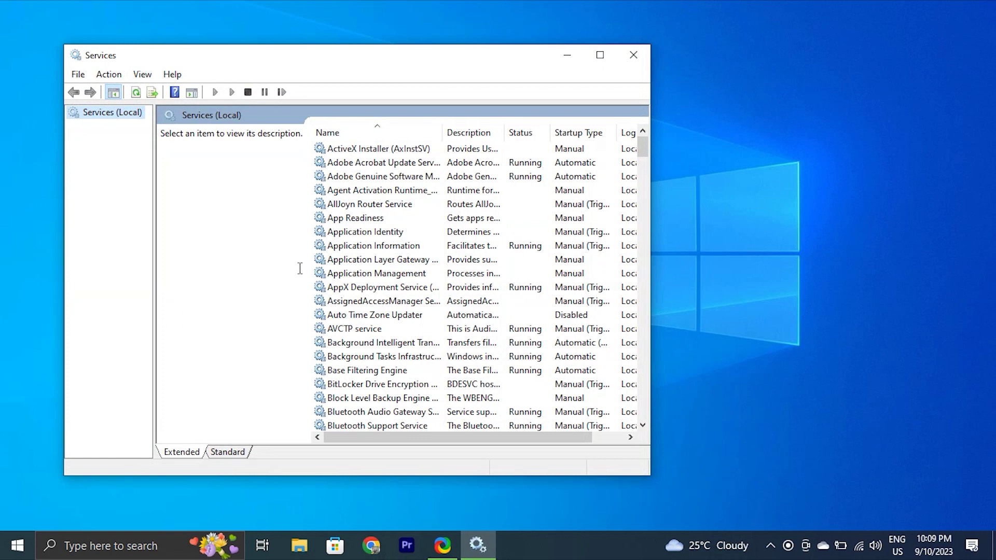
Step: Set the Application Identity service's startup type to Disabled in its properties
click(366, 245)
click(366, 233)
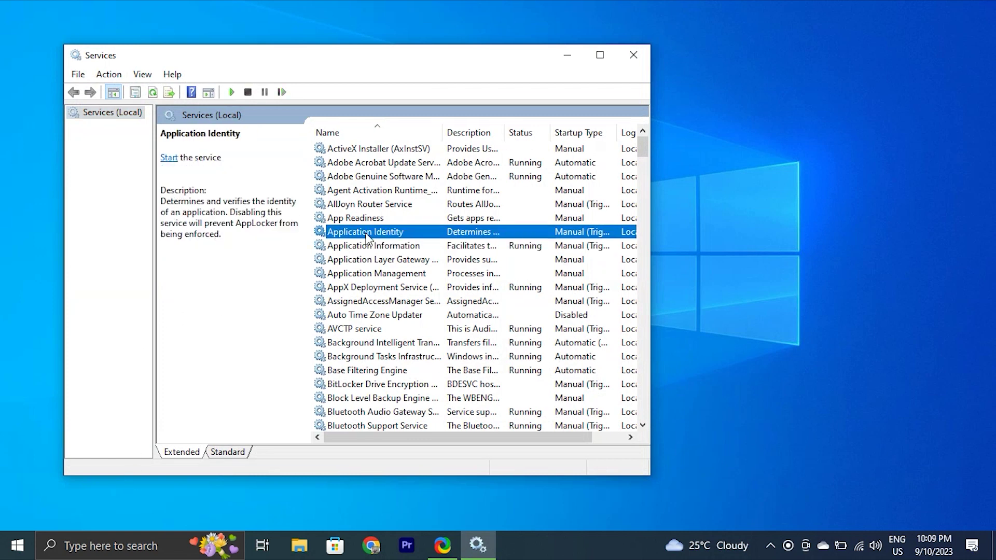
right_click(366, 236)
click(420, 369)
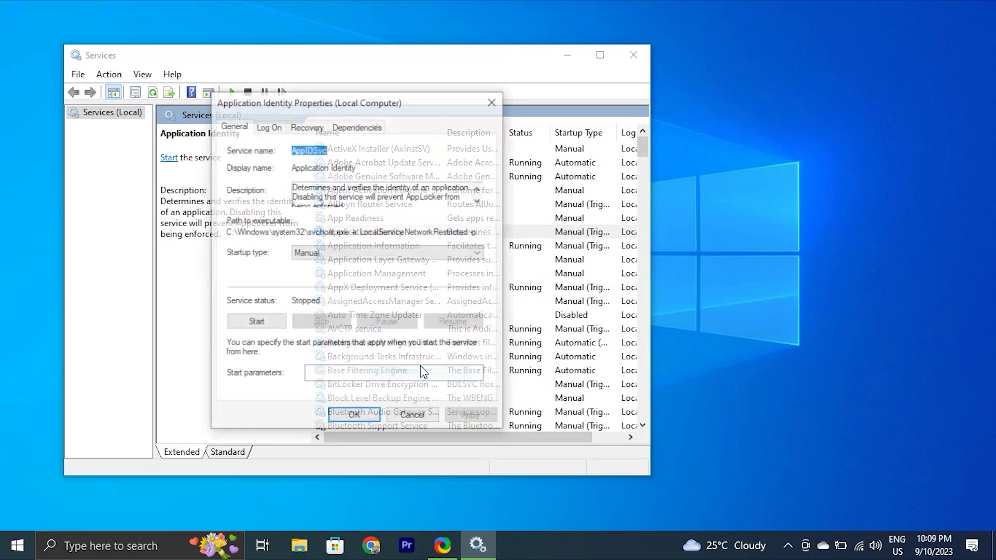
click(371, 254)
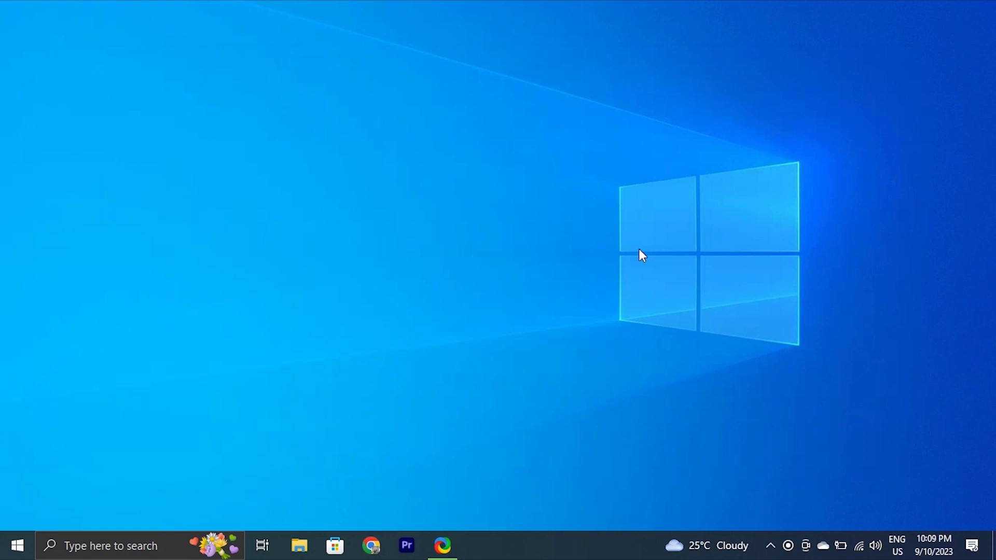
Step: Open Device Manager by running devmgmt.msc
key(super+r)
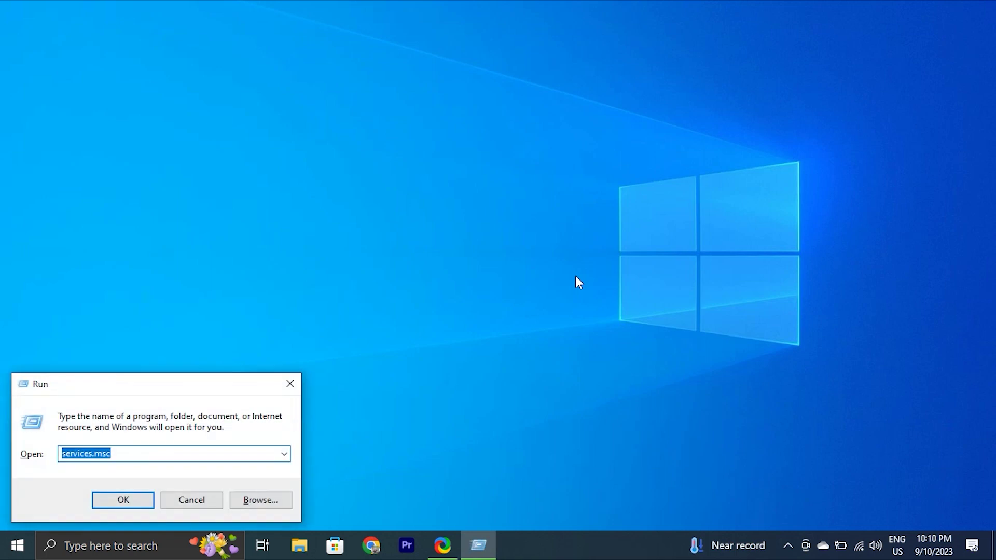
text(de)
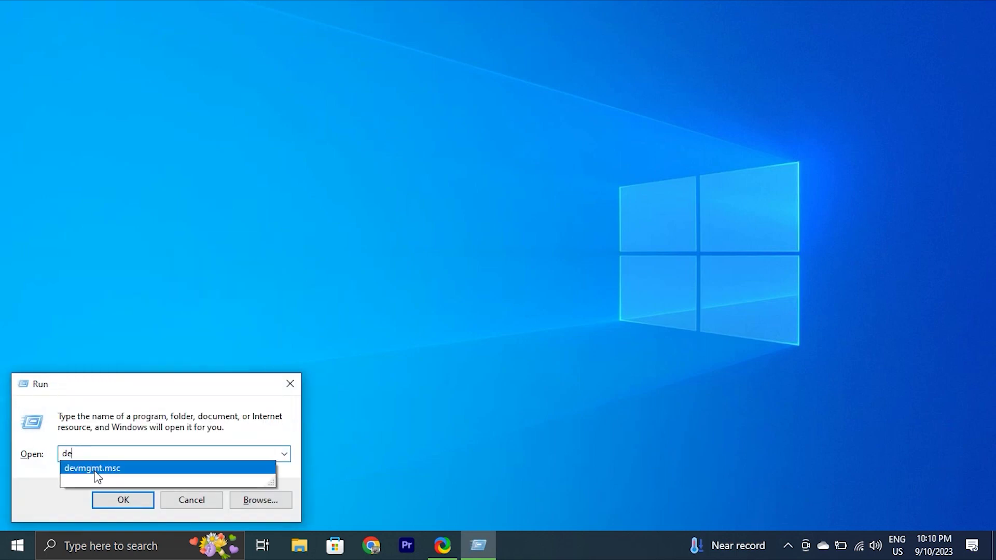
click(97, 469)
click(117, 493)
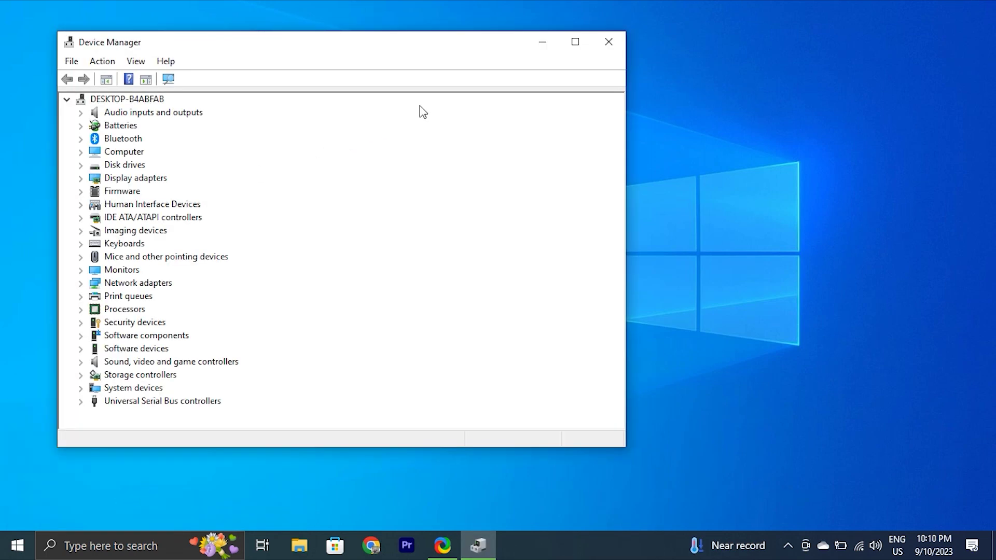
Step: Uninstall the NVIDIA GeForce 920MX display adapter
click(81, 178)
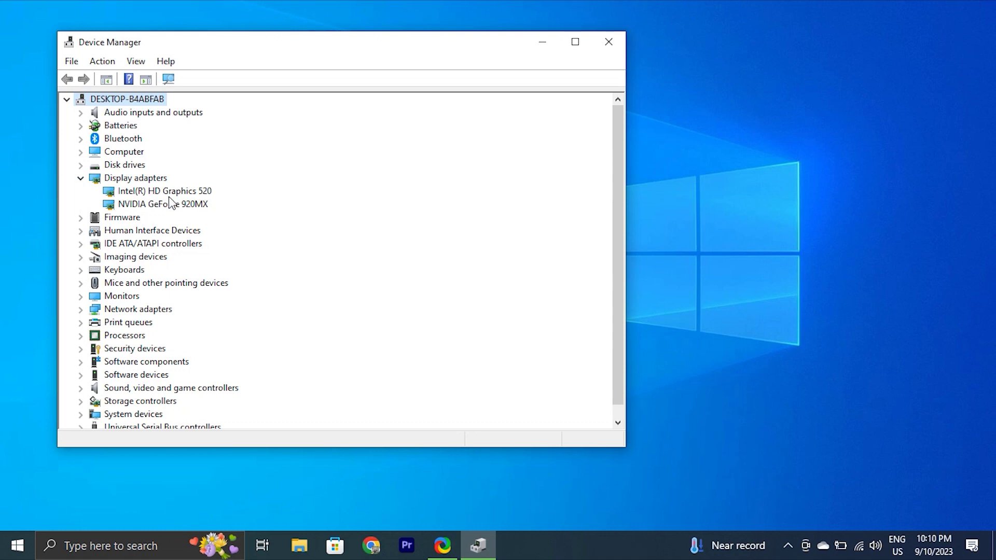
click(174, 205)
right_click(175, 205)
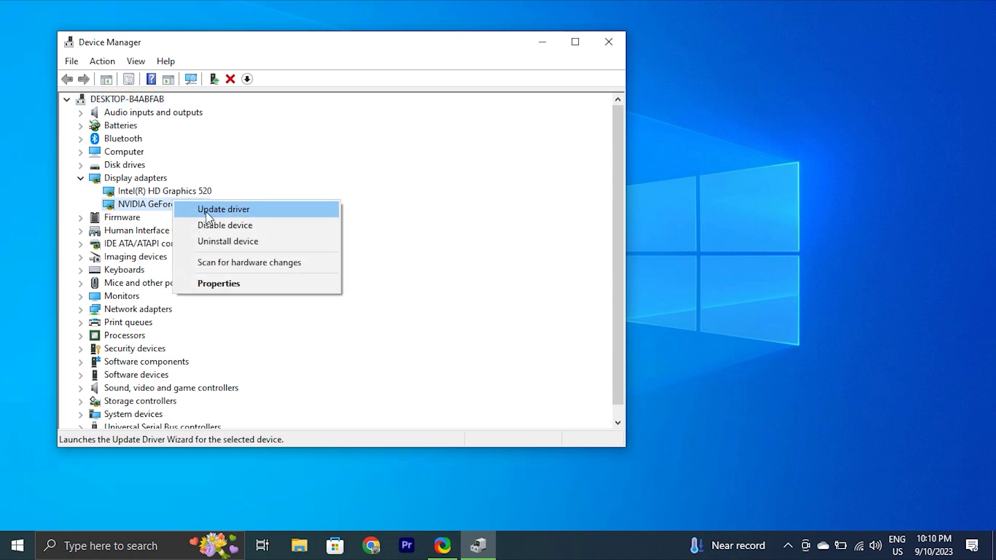
click(208, 237)
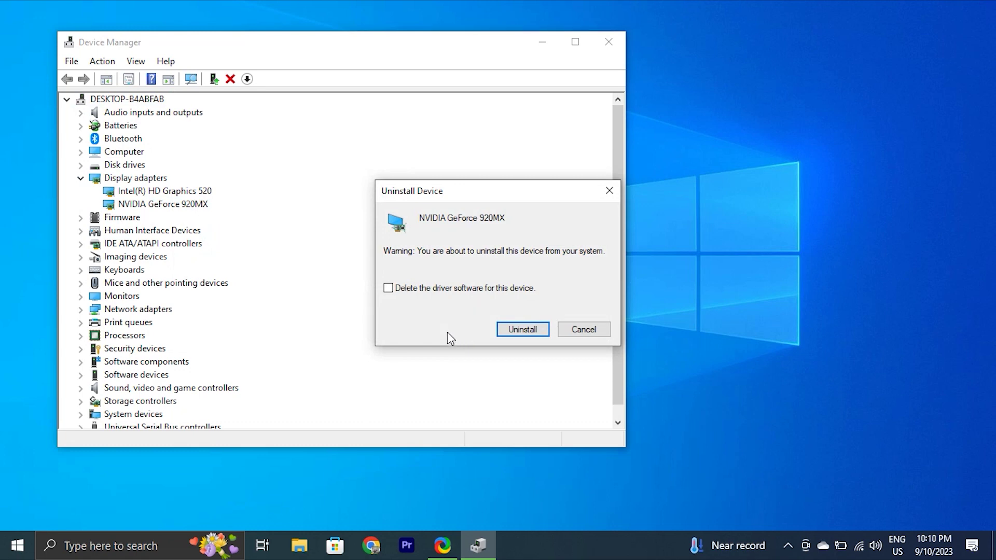
click(522, 329)
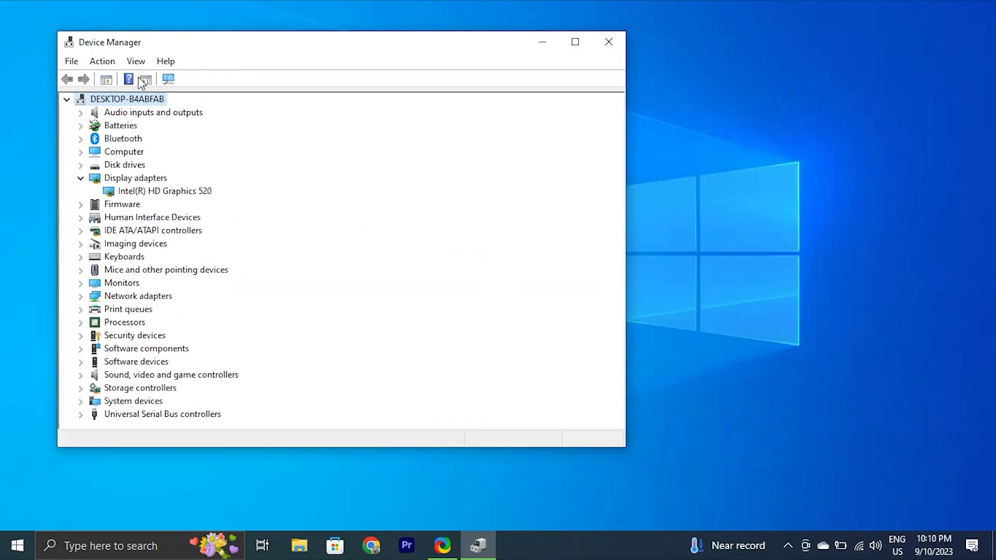
Step: Scan for hardware changes, close Device Manager and restart the computer
click(103, 62)
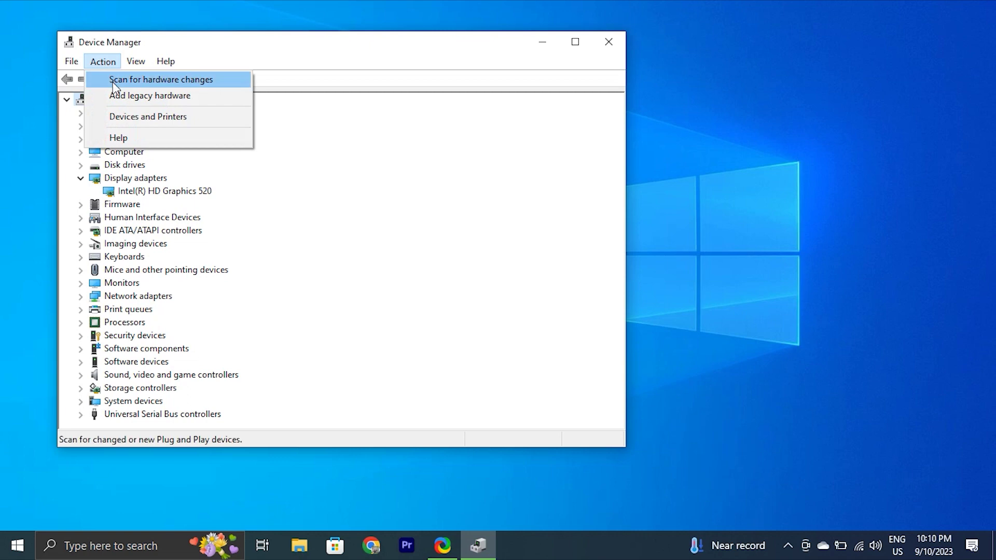
click(113, 82)
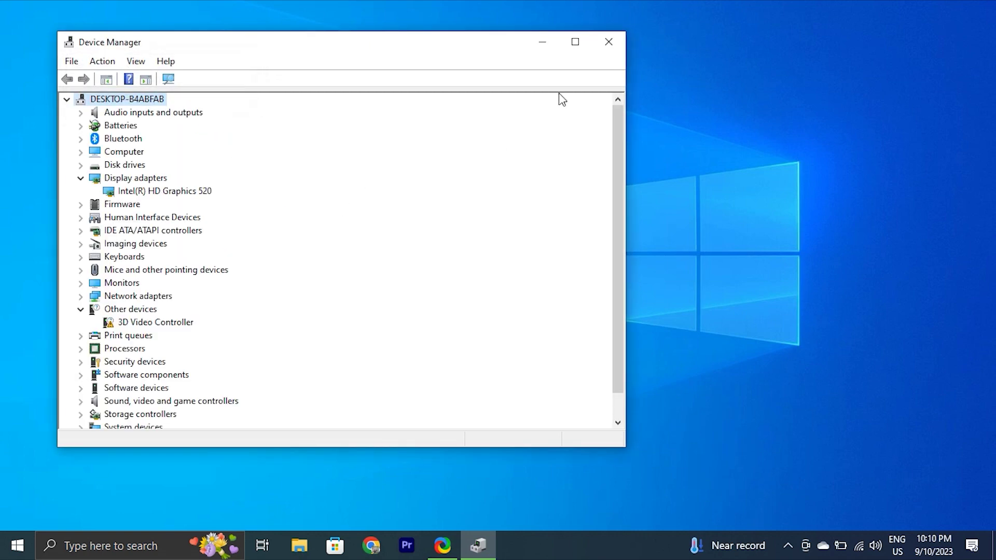
click(608, 41)
click(19, 549)
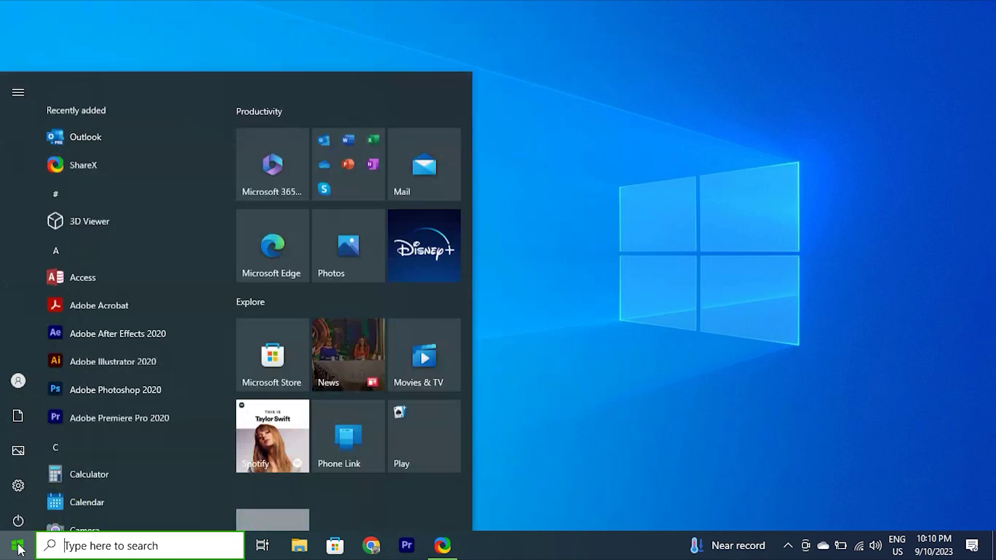
click(18, 518)
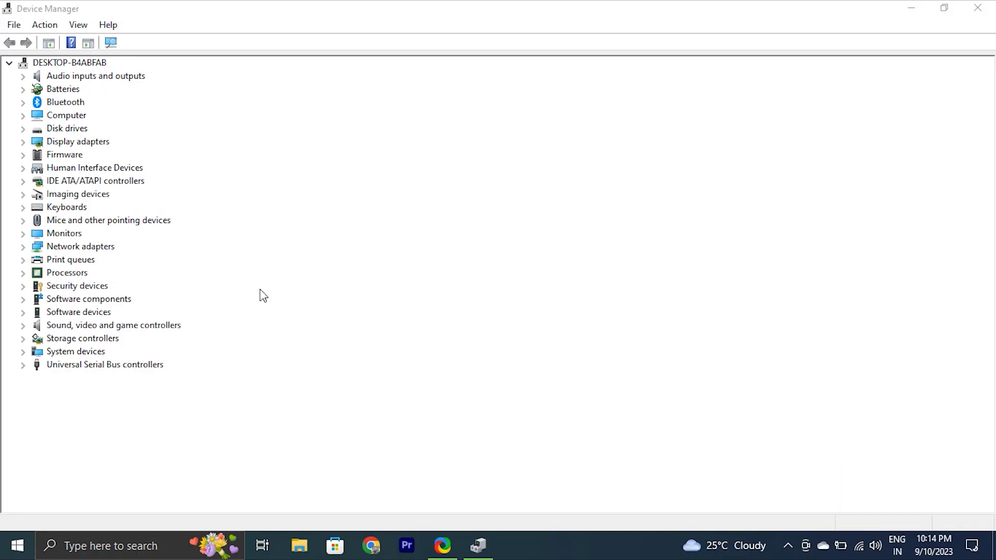
Step: Search automatically for an NVIDIA GeForce 920MX driver; the best one is already installed
click(23, 141)
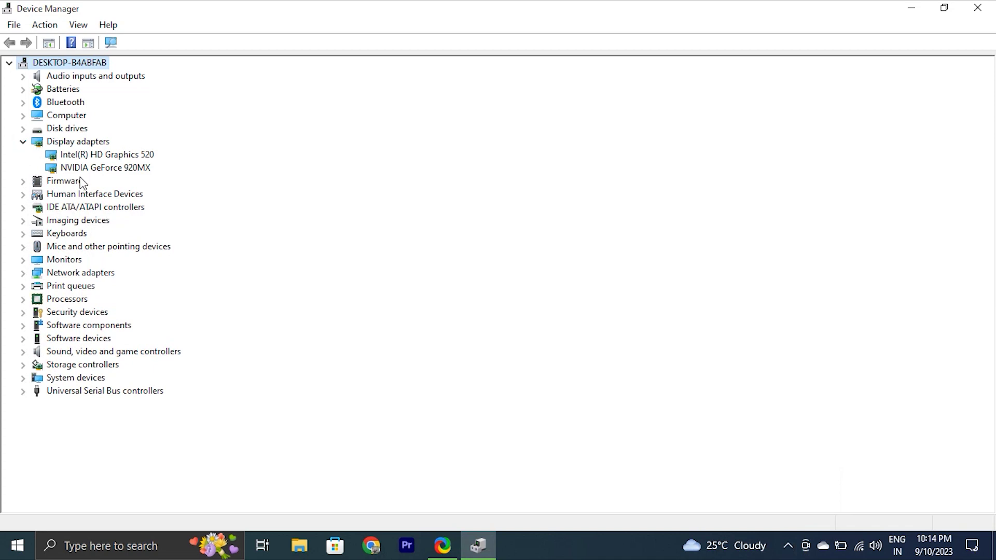
right_click(102, 167)
click(151, 176)
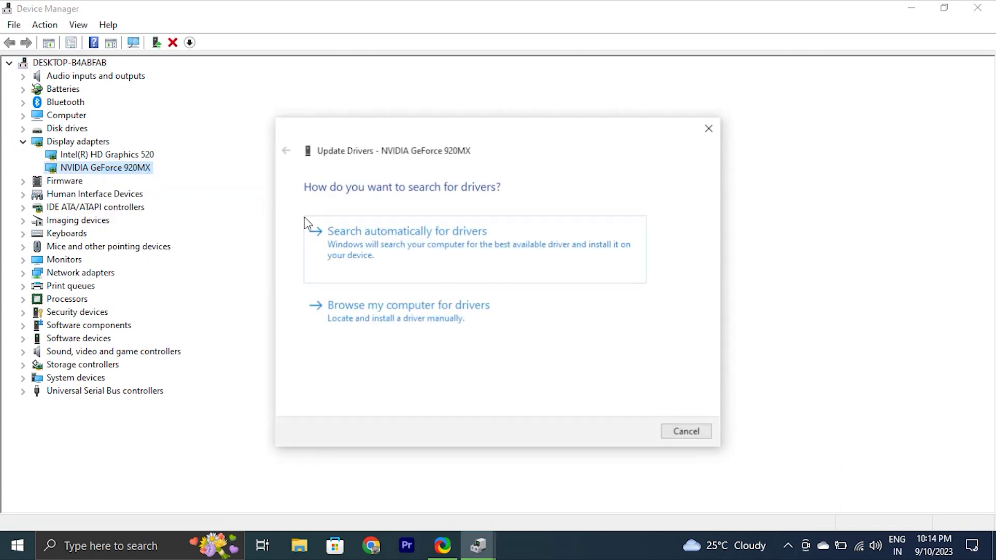
click(454, 263)
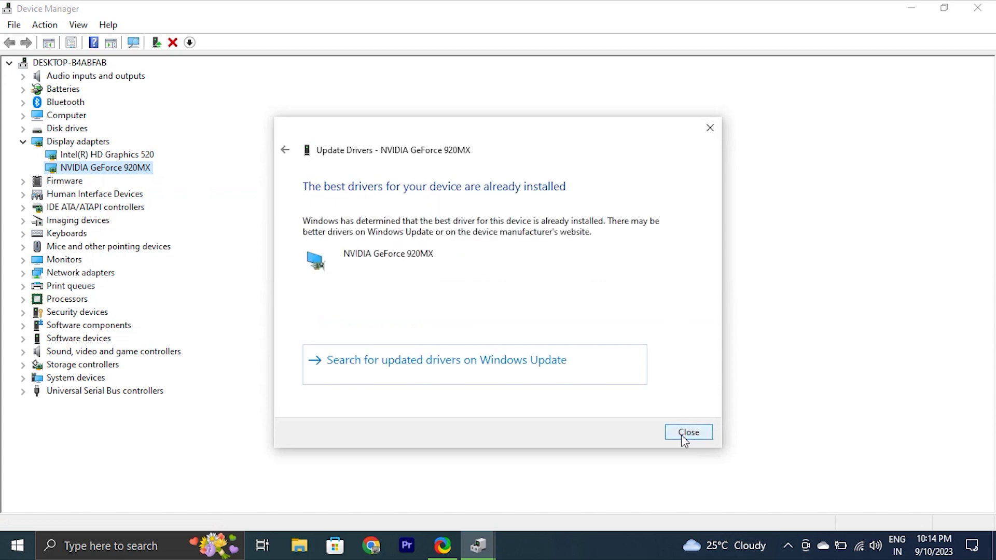
click(682, 435)
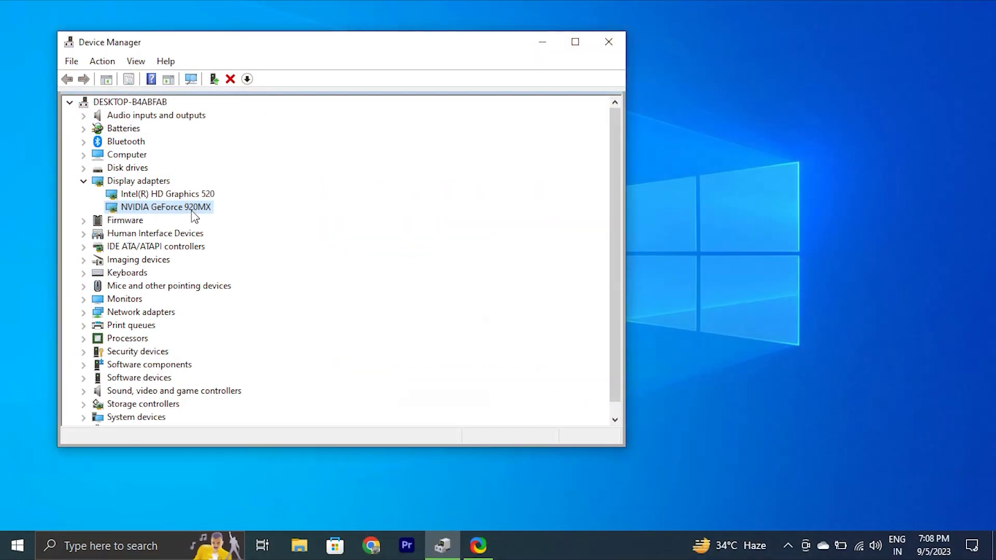
Step: Show the NVIDIA GeForce 920MX's list of drivers already on the computer
right_click(191, 210)
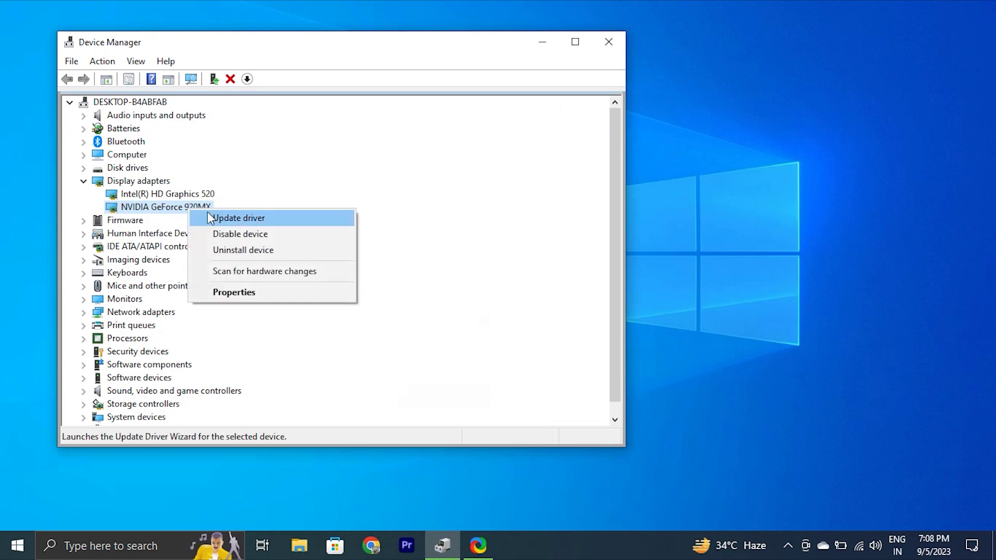
click(209, 217)
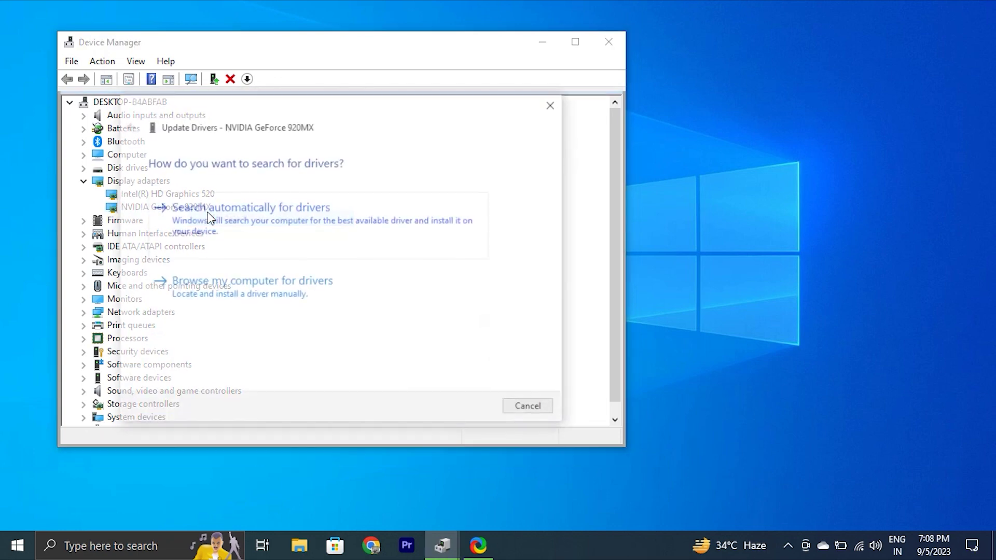
click(275, 289)
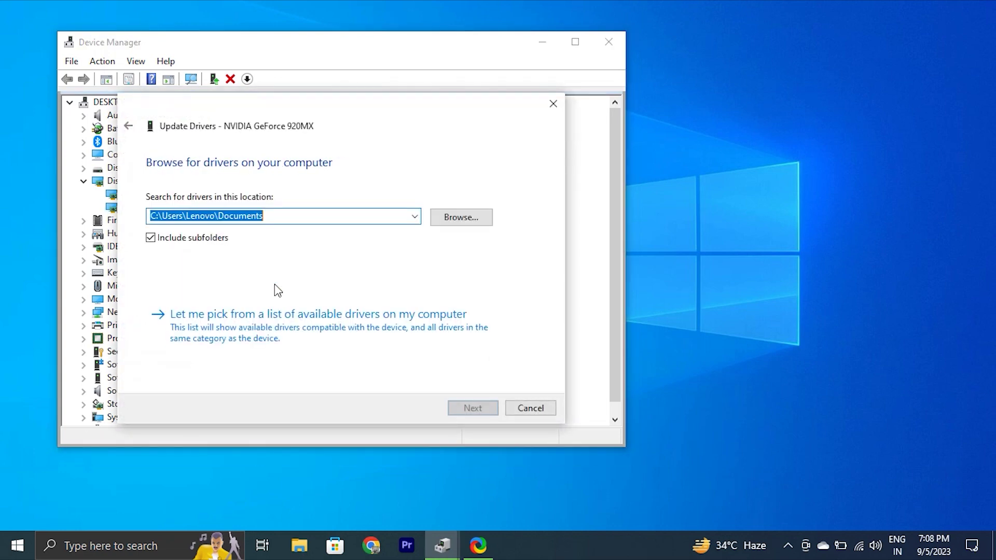
click(268, 319)
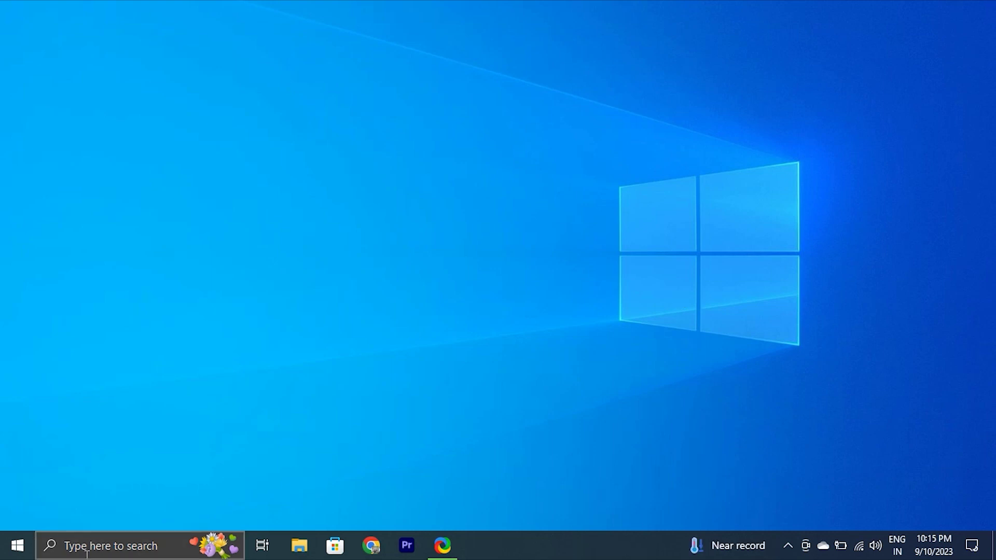
Step: Open Command Prompt as administrator and paste in the DISM CheckHealth command
click(104, 545)
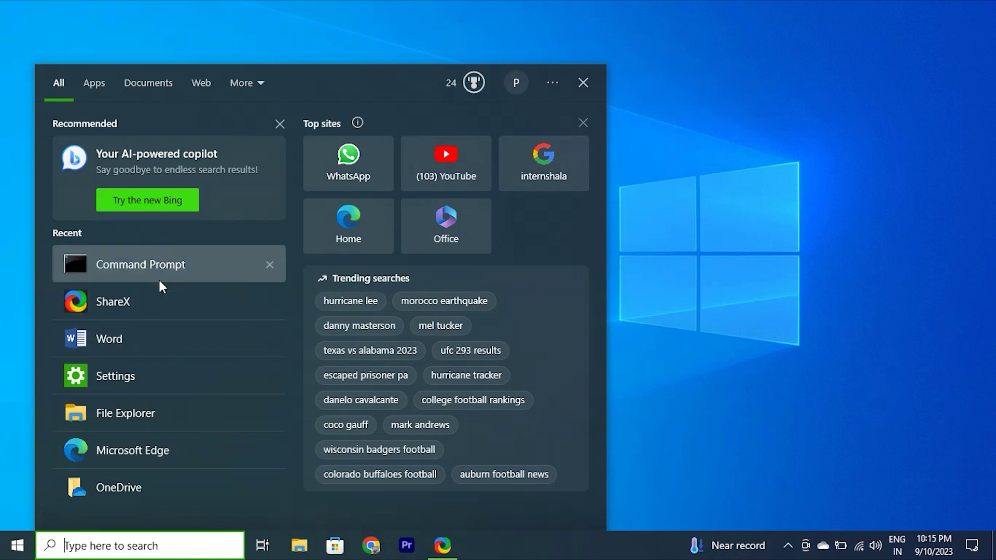
right_click(160, 275)
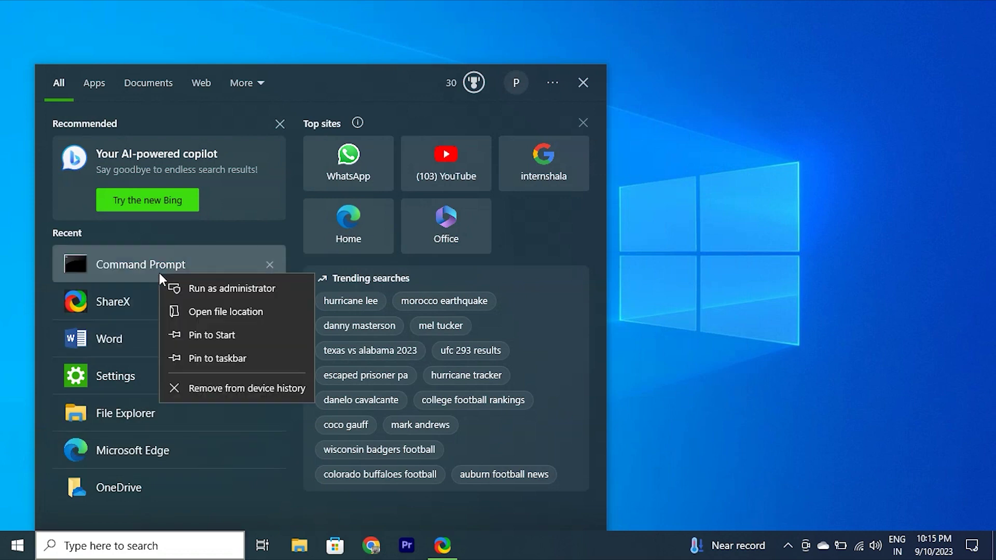
click(181, 288)
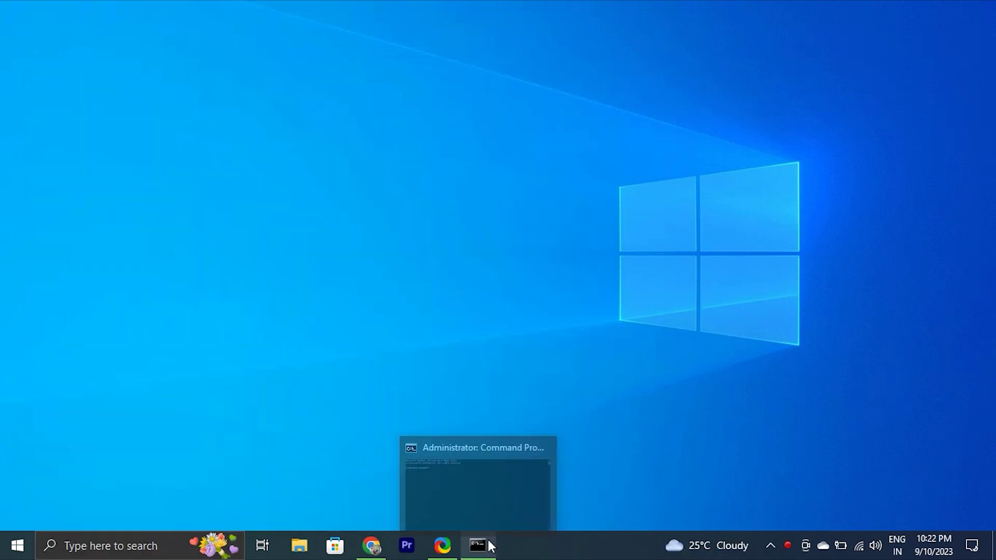
click(488, 539)
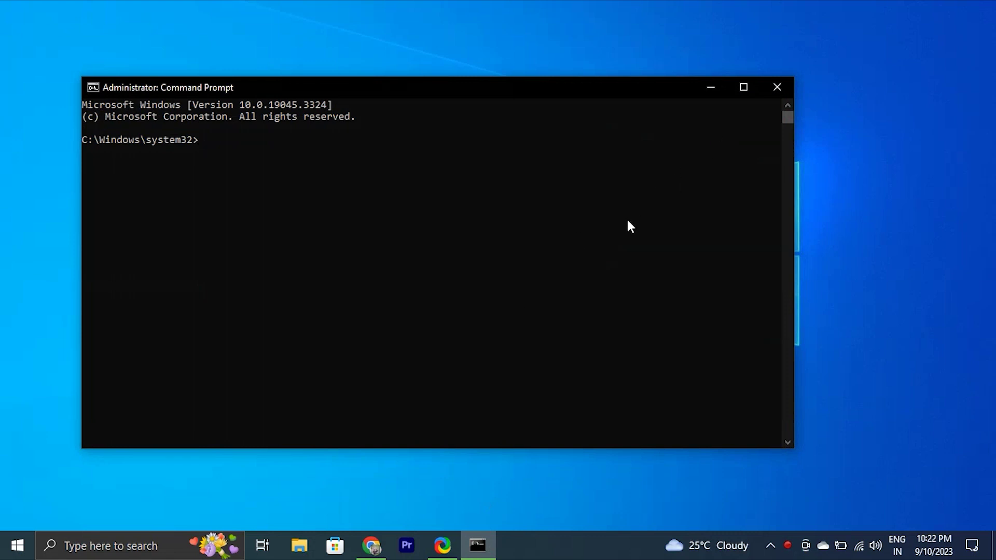
text(DISM /Online /Cleanup-Image /CheckHealth DISM /Online /Cleanup-Image /ScanHealth)
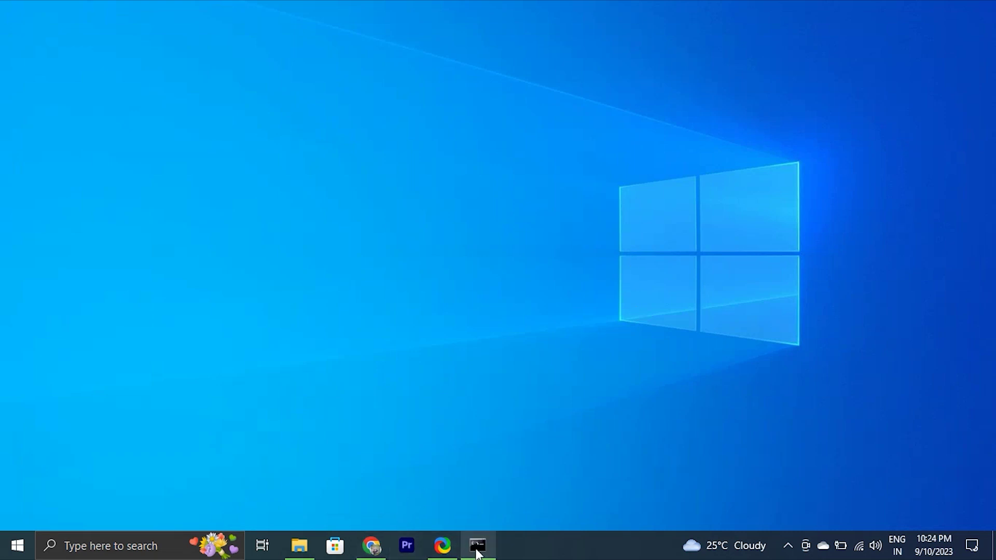
Step: Run chkdsk /f /r in the administrator Command Prompt
click(477, 545)
text(chk)
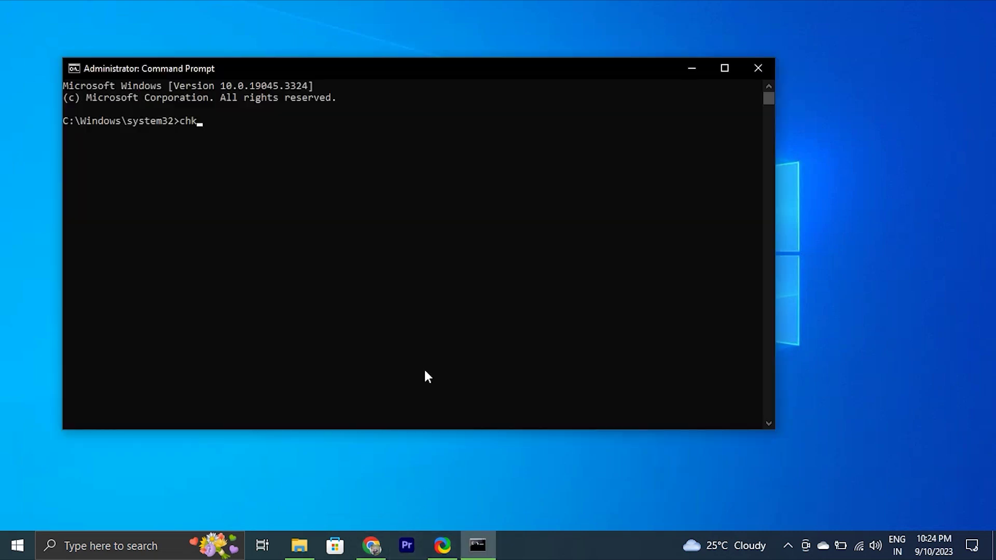
text(dsk/f/r)
key(Return)
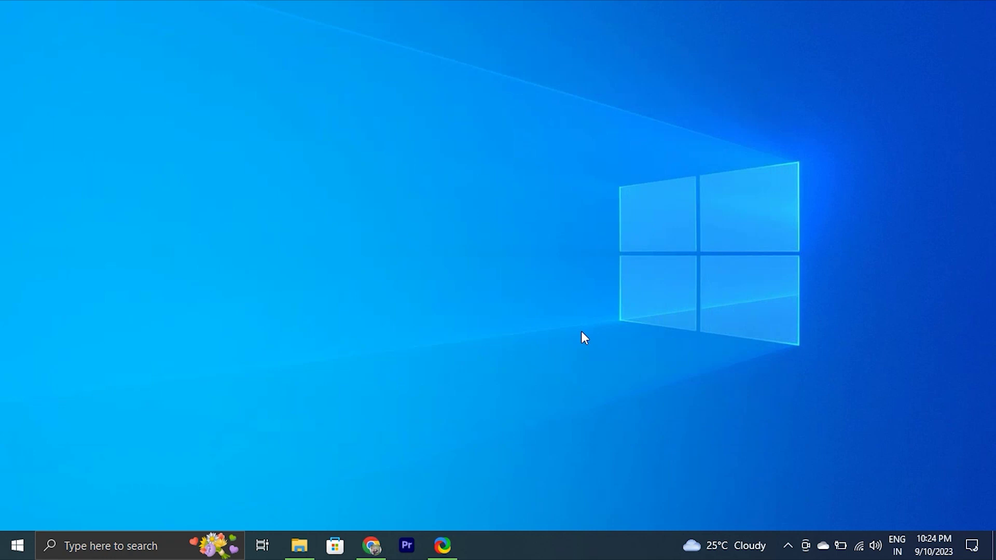
Step: Run Check for updates on the Windows Update page to confirm the PC is current
key(super+i)
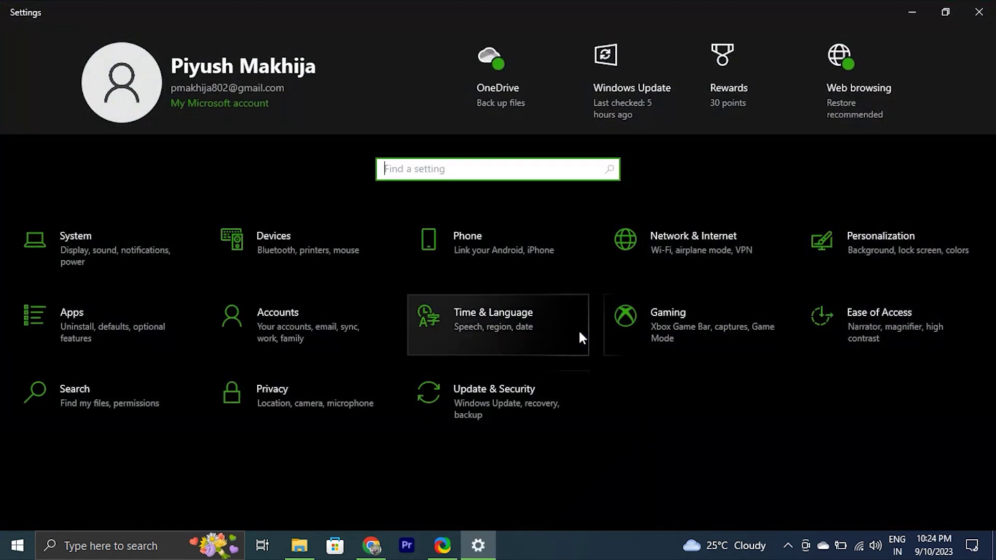
click(613, 57)
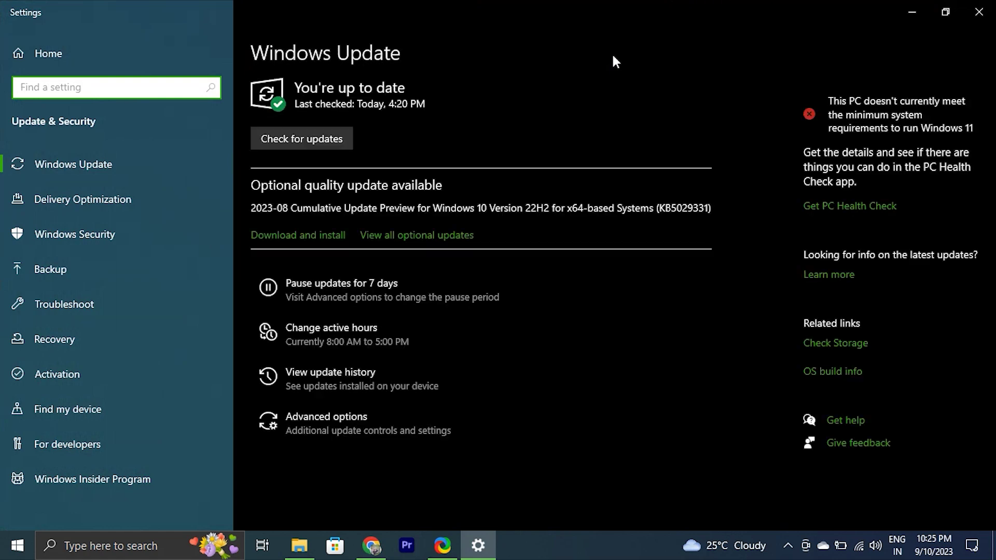
click(327, 139)
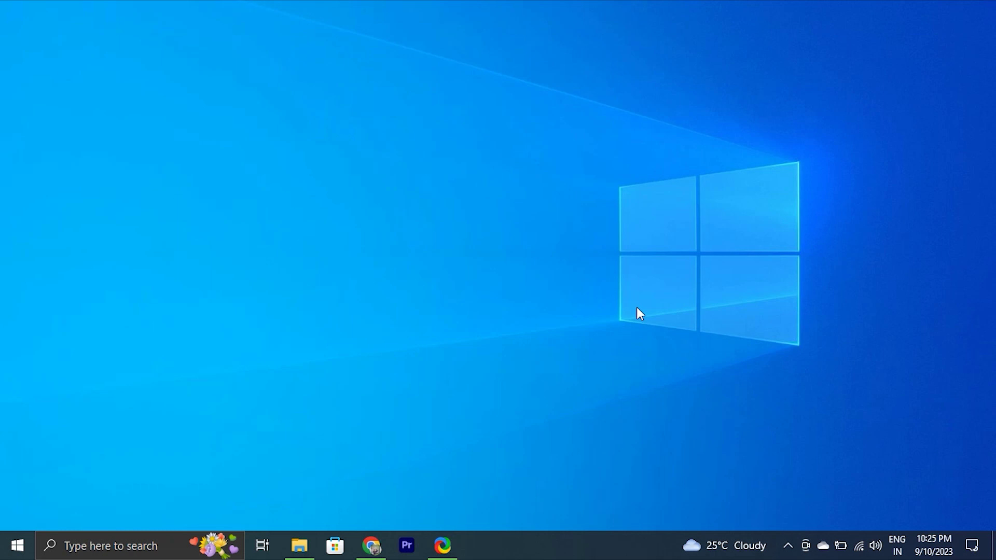
Step: Switch off Chrome's 'Continue running background apps when Google Chrome is closed' System setting, then minimize Chrome
click(372, 545)
click(371, 12)
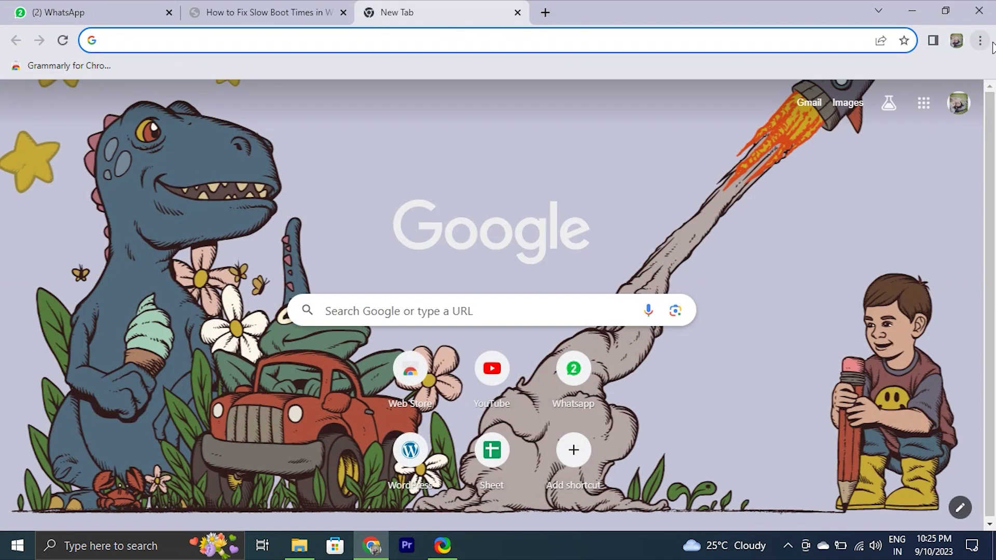
click(984, 43)
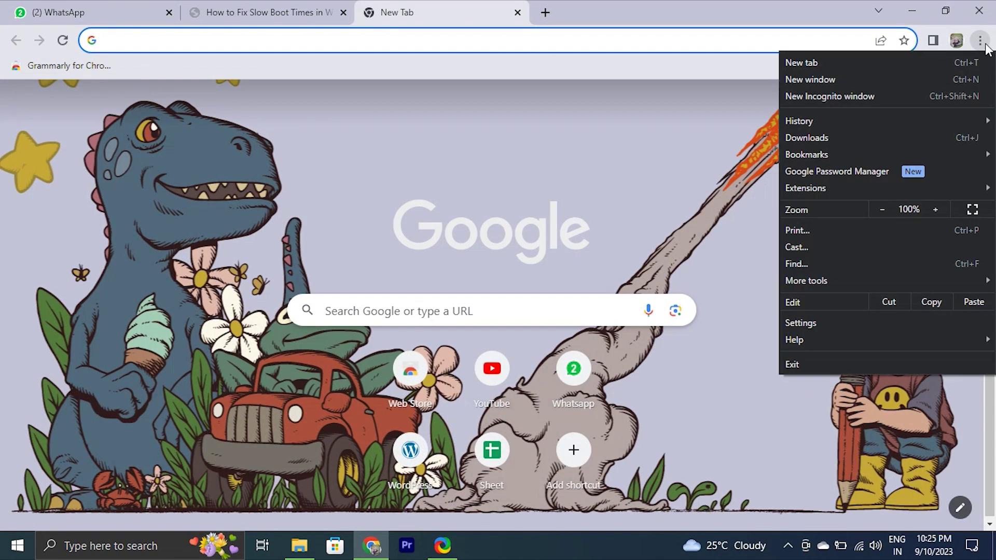
click(838, 322)
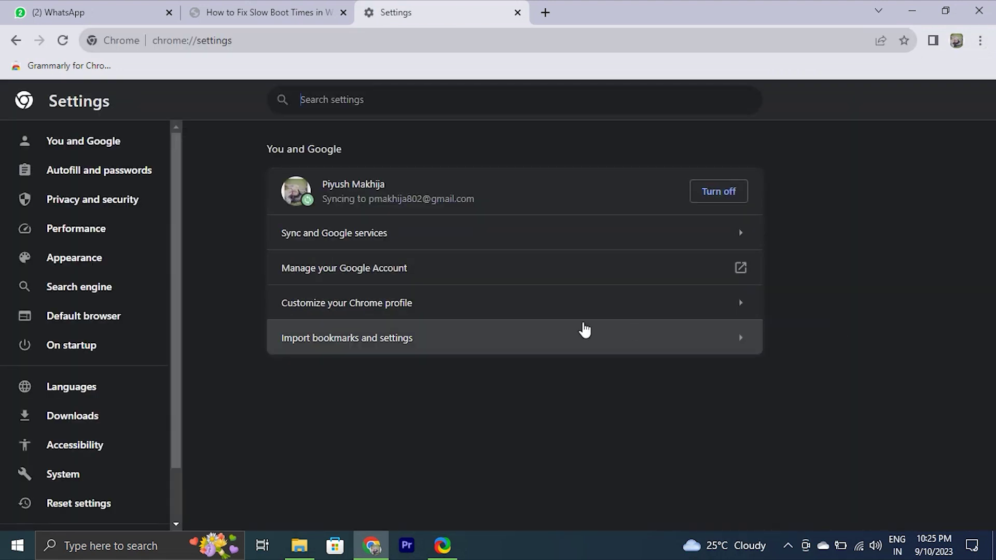
click(23, 473)
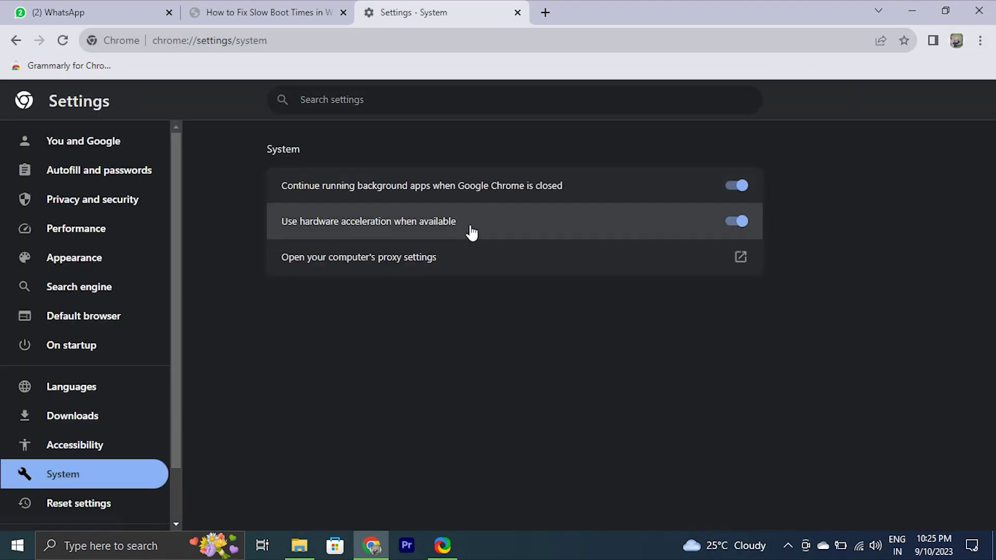
click(738, 187)
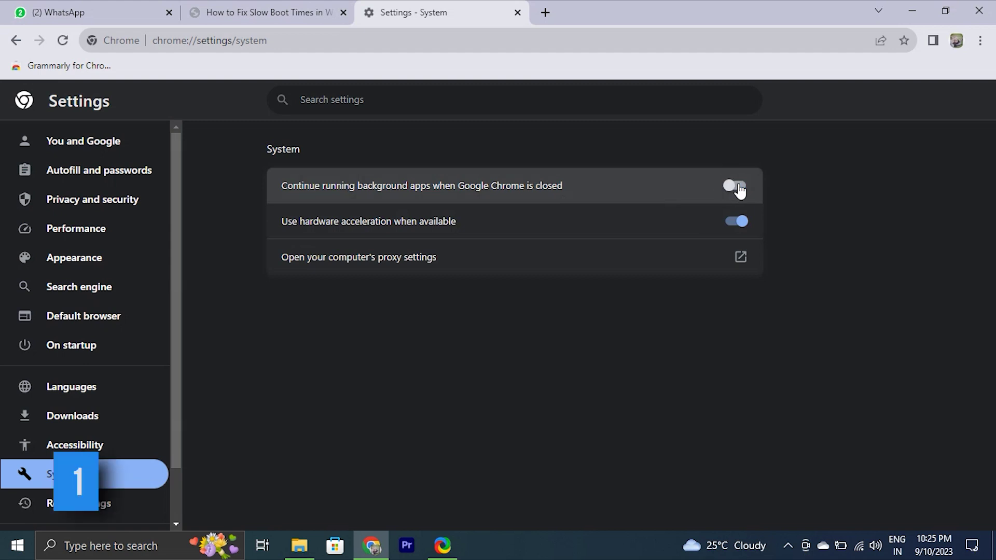
click(914, 11)
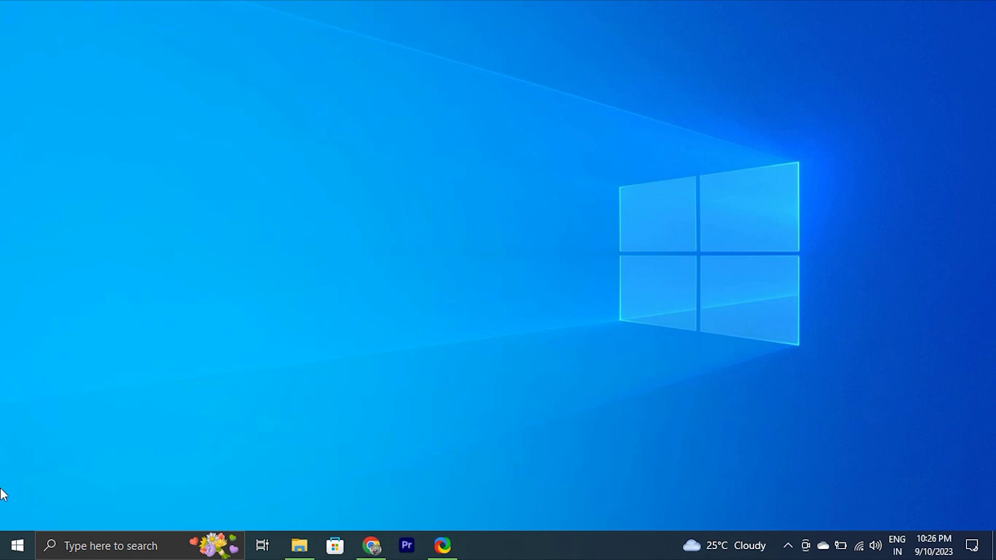
Step: Bring up System Properties via the Win+X System page's Advanced system settings, centred on screen
right_click(7, 544)
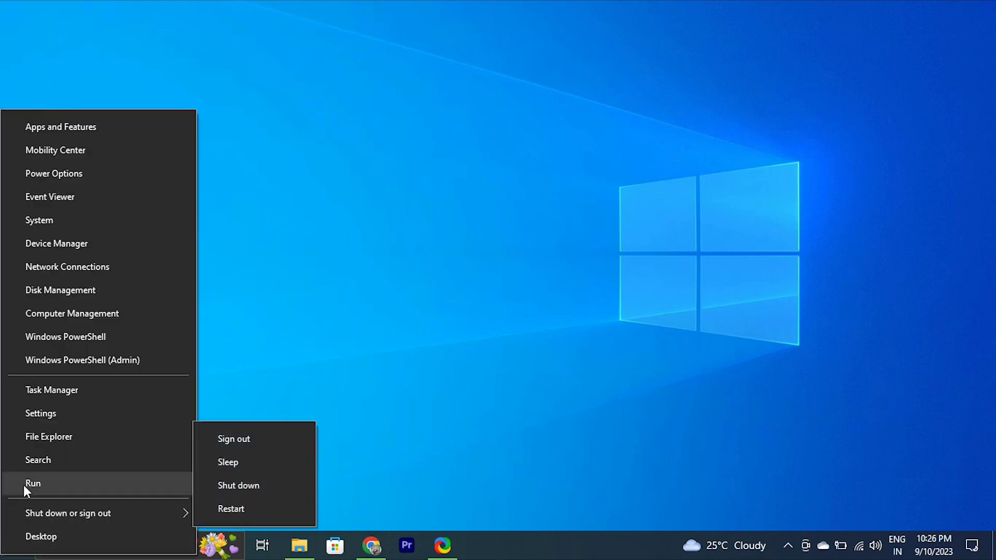
click(52, 222)
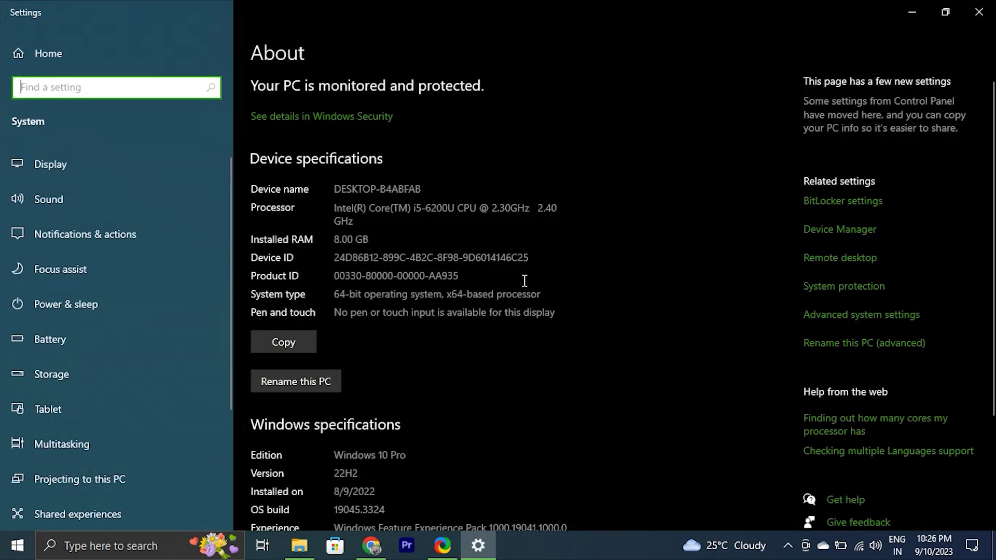
click(838, 315)
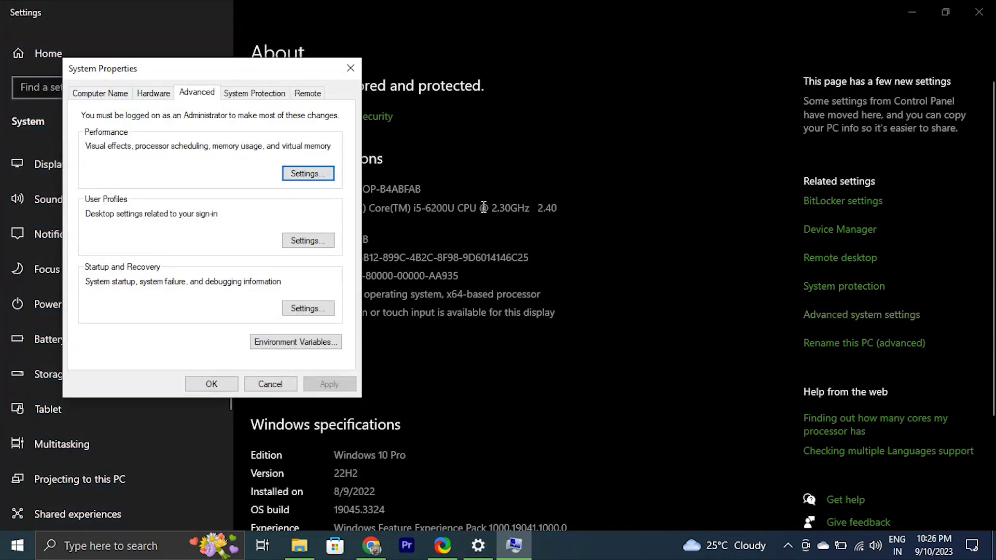
drag(188, 69, 435, 71)
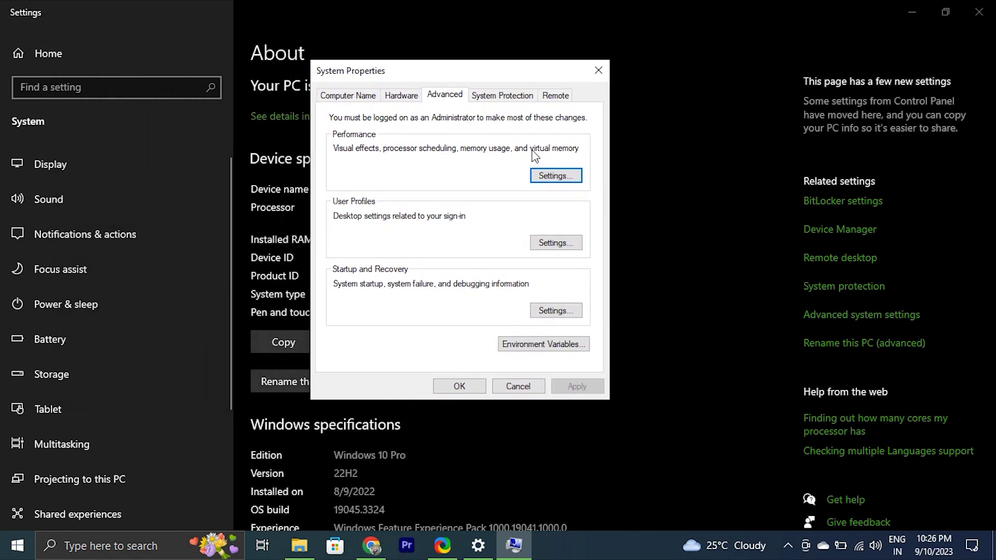
Step: Reach the virtual memory settings from Performance Options' Advanced tab, showing the 5376 MB paging file
click(548, 174)
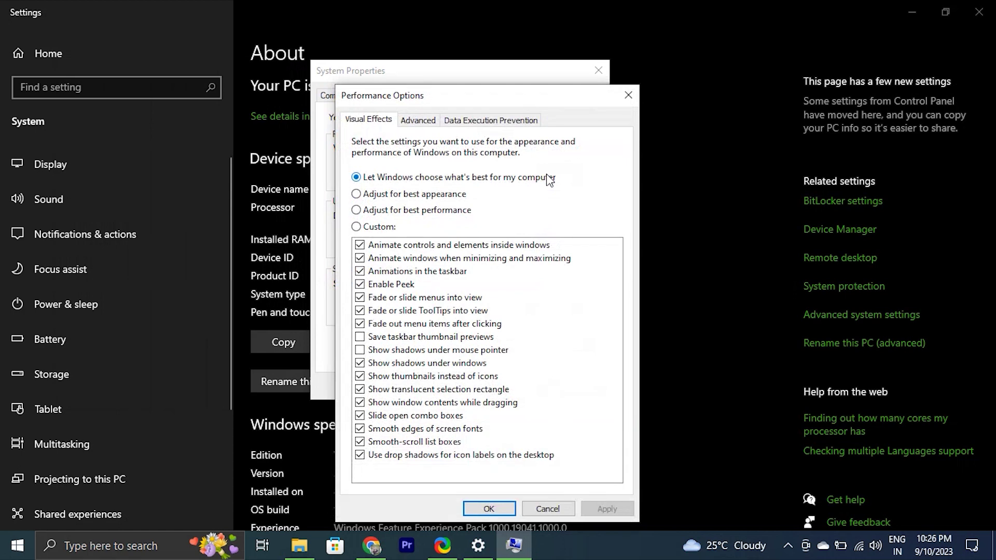
click(419, 120)
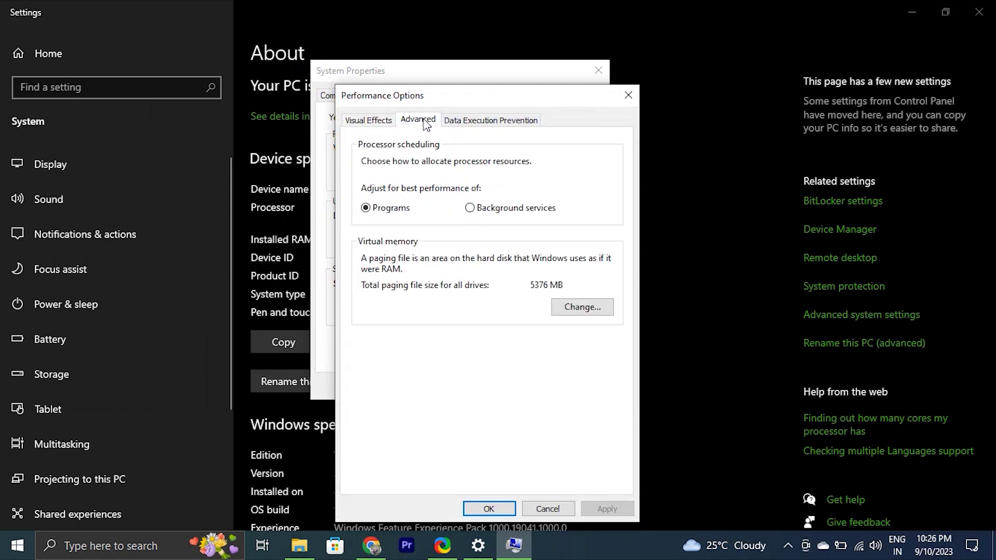
click(596, 313)
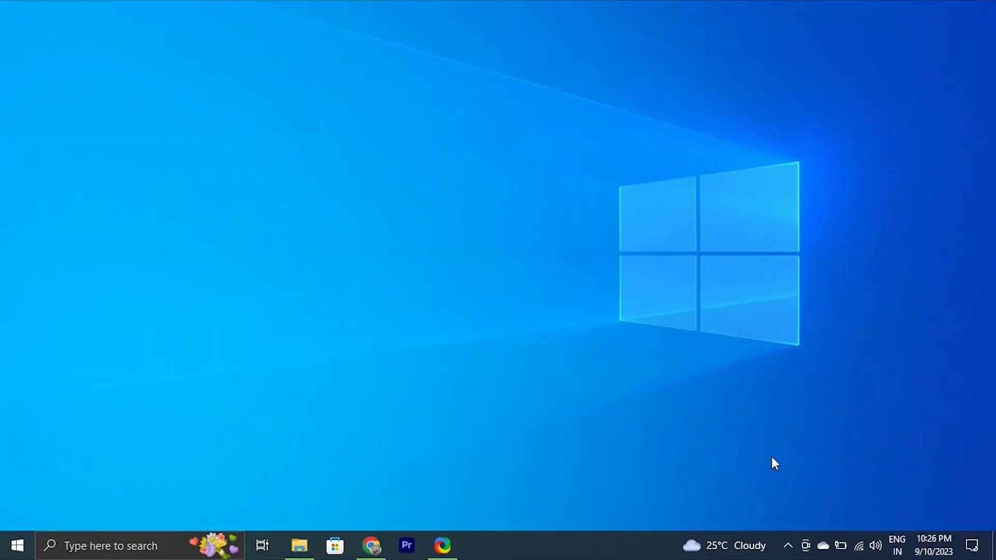